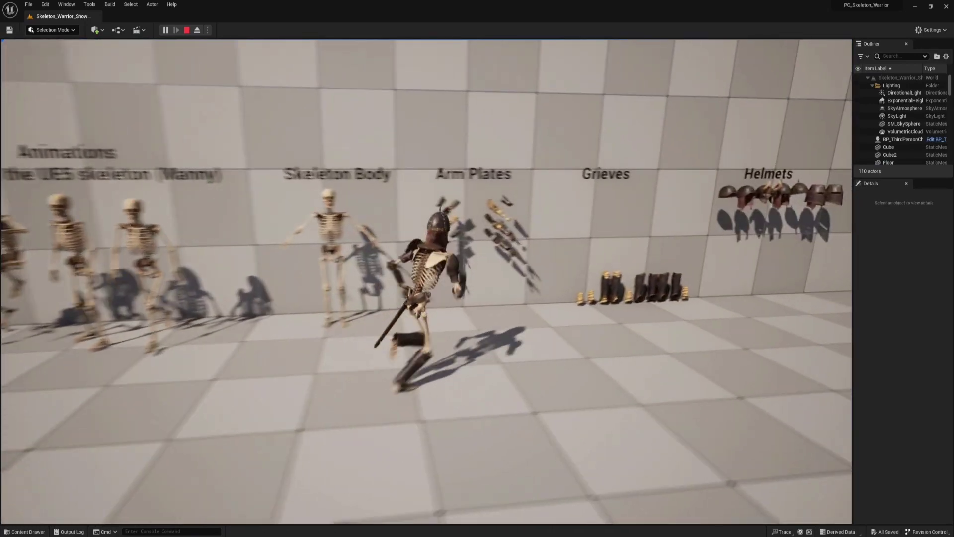
Run the skeleton warrior through the showcase level past the armor pieces, texture variations and character variation examples.
{"action": "key", "text": "d"}
{"action": "key", "text": "d"}
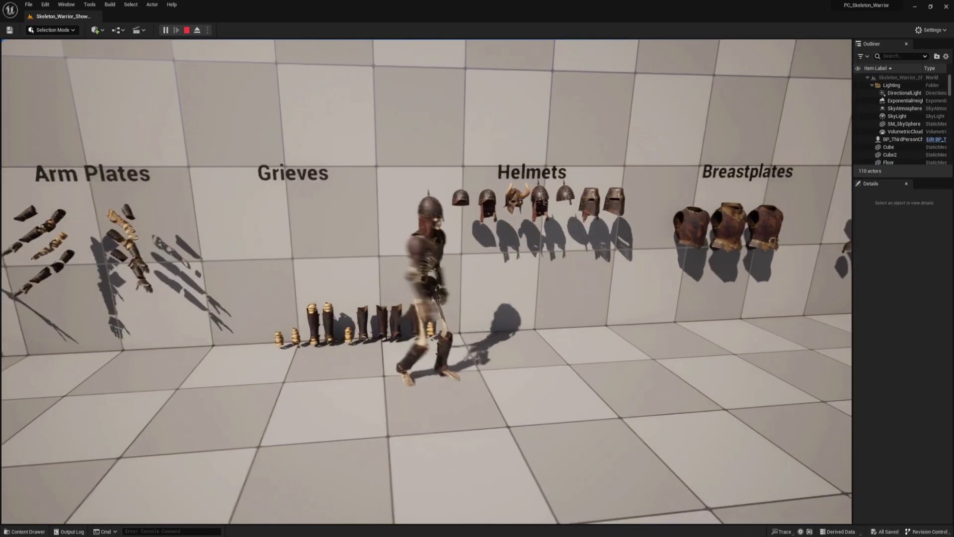
{"action": "key", "text": "d"}
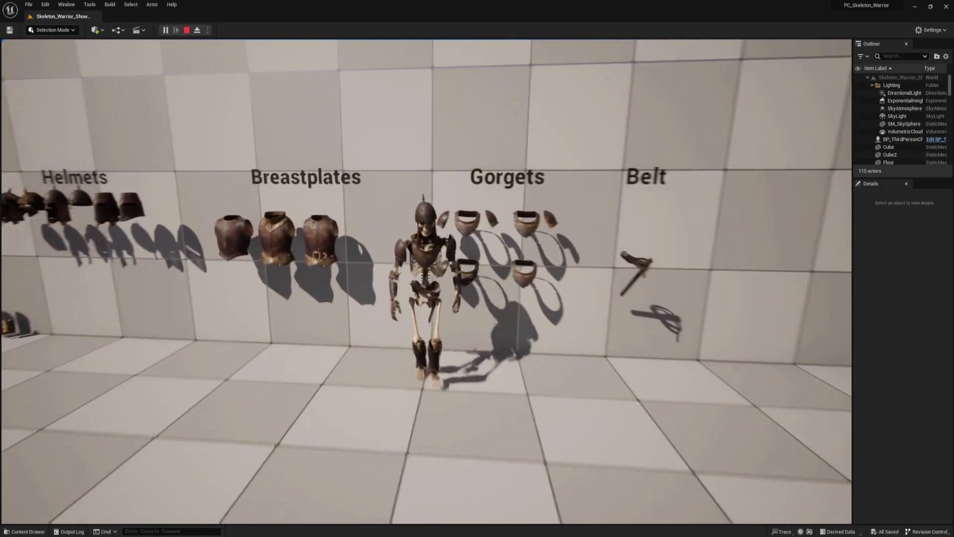
{"action": "key", "text": "d"}
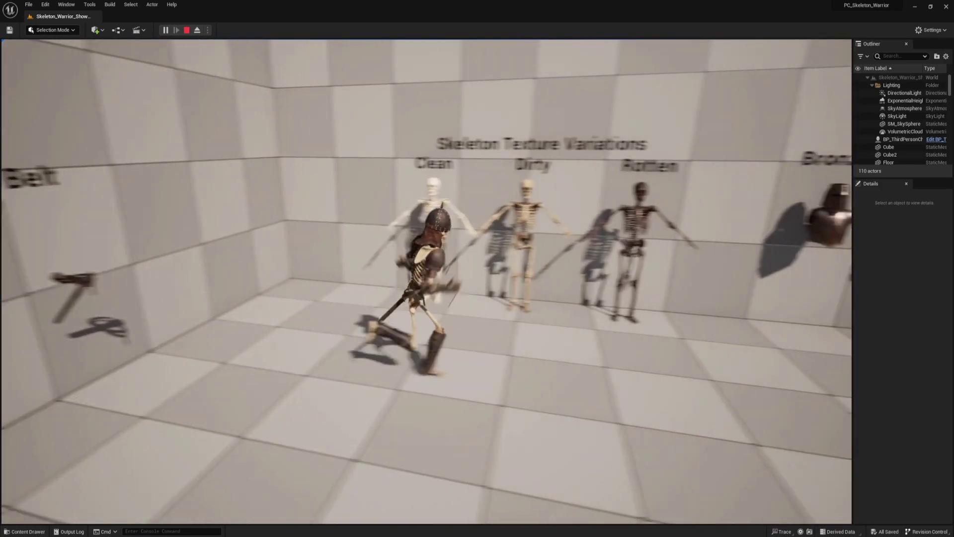
{"action": "key", "text": "d"}
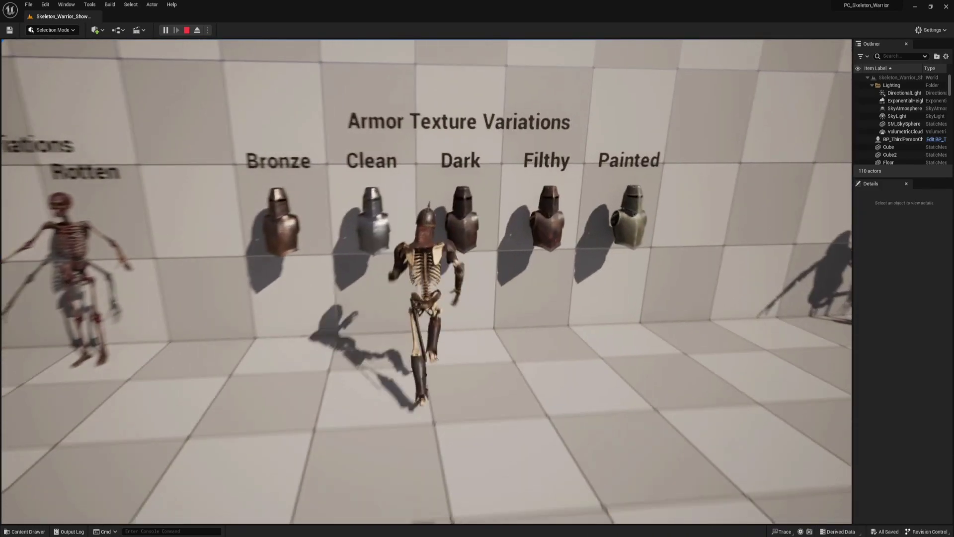
{"action": "key", "text": "d"}
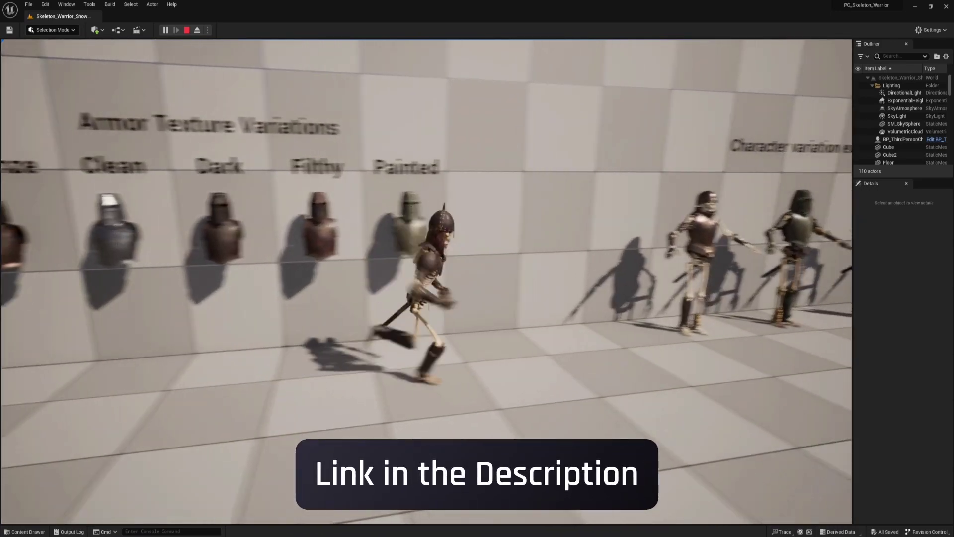
{"action": "key", "text": "d"}
{"action": "key", "text": "s"}
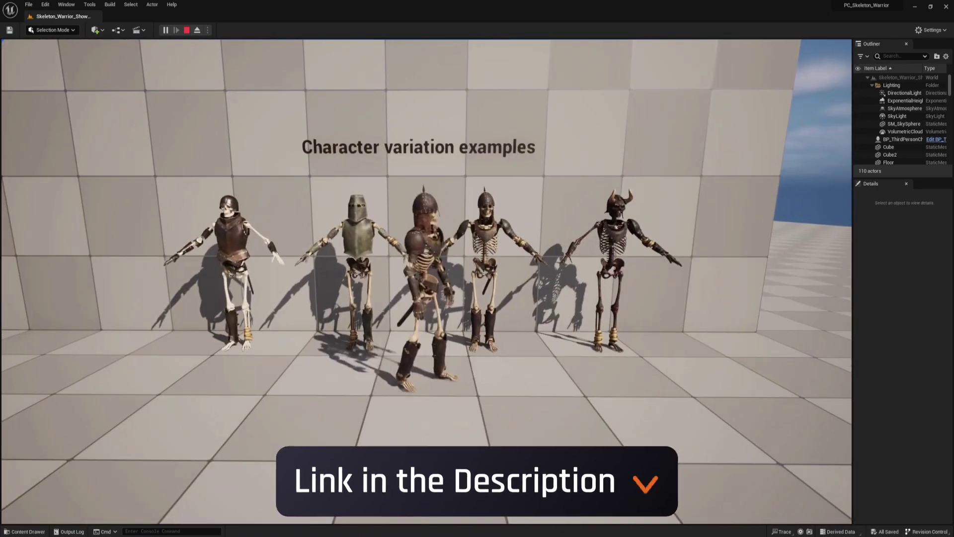
{"action": "key", "text": "space"}
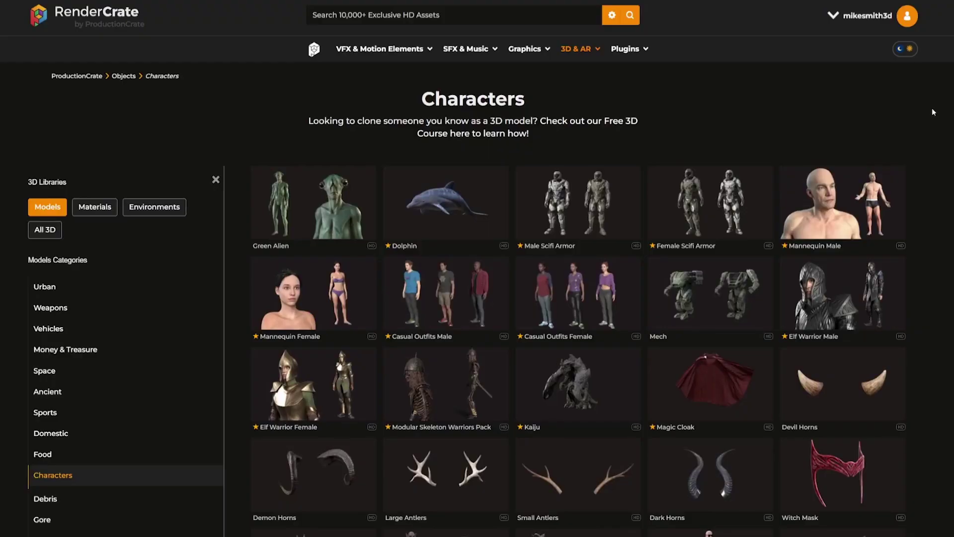
In RenderCrate's Characters library, download the Modular Skeleton Warriors Pack as the Unreal 5.2 ZIP.
{"action": "scroll", "coordinate": [933, 112], "scroll_direction": "down", "scroll_amount": 3}
{"action": "left_click", "coordinate": [465, 220]}
{"action": "left_click", "coordinate": [447, 383]}
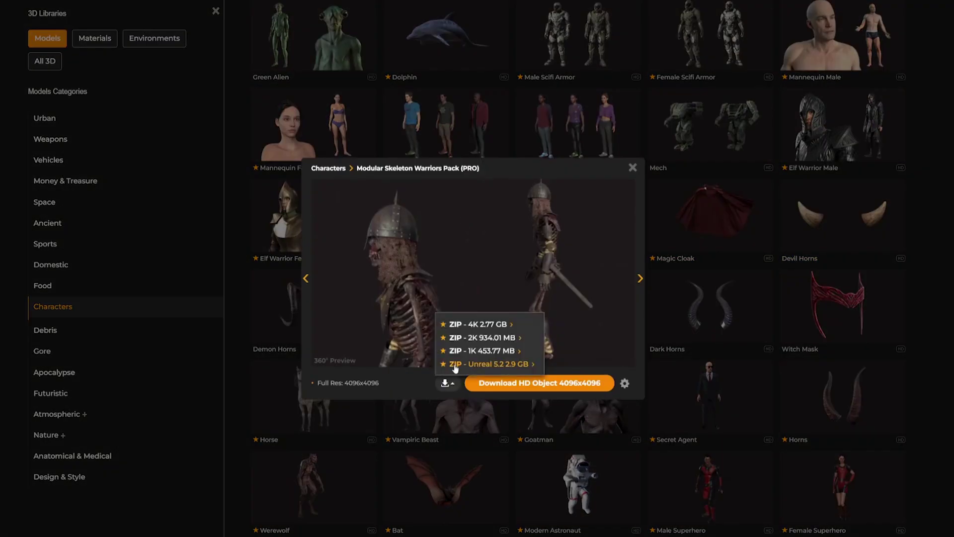
{"action": "left_click", "coordinate": [432, 172]}
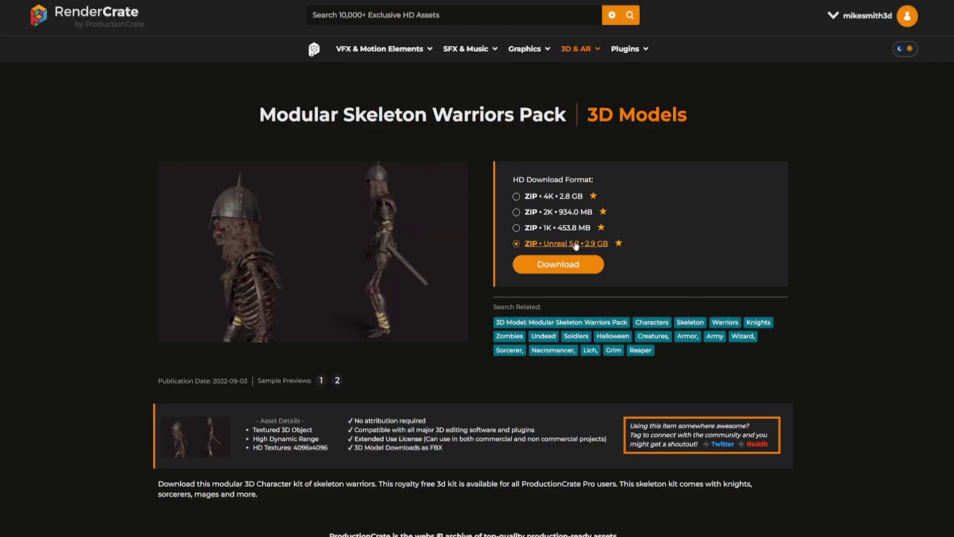
{"action": "left_click", "coordinate": [558, 264]}
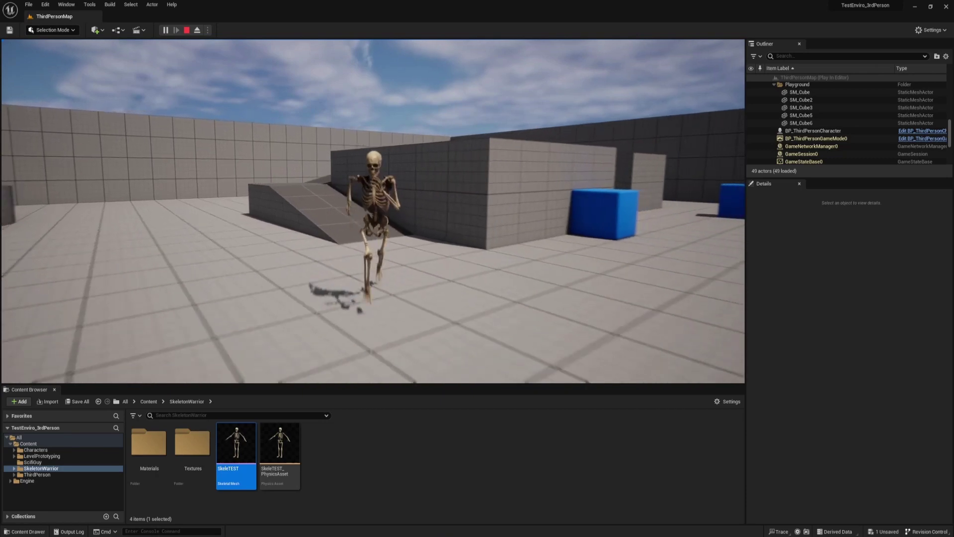
In Unreal Editor, stop the play session and open the SkeleTEST skeletal mesh for inspection.
{"action": "key", "text": "Escape"}
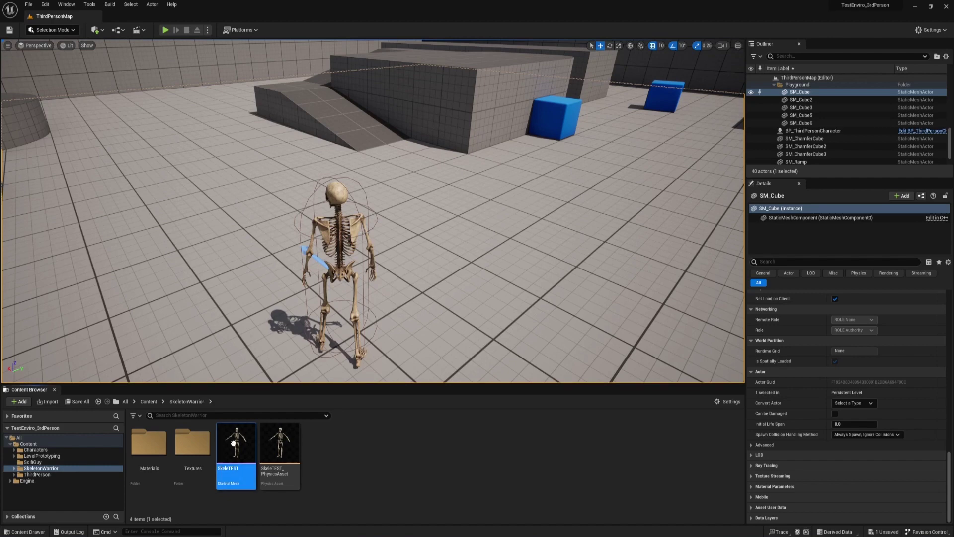
{"action": "mouse_move", "coordinate": [240, 486]}
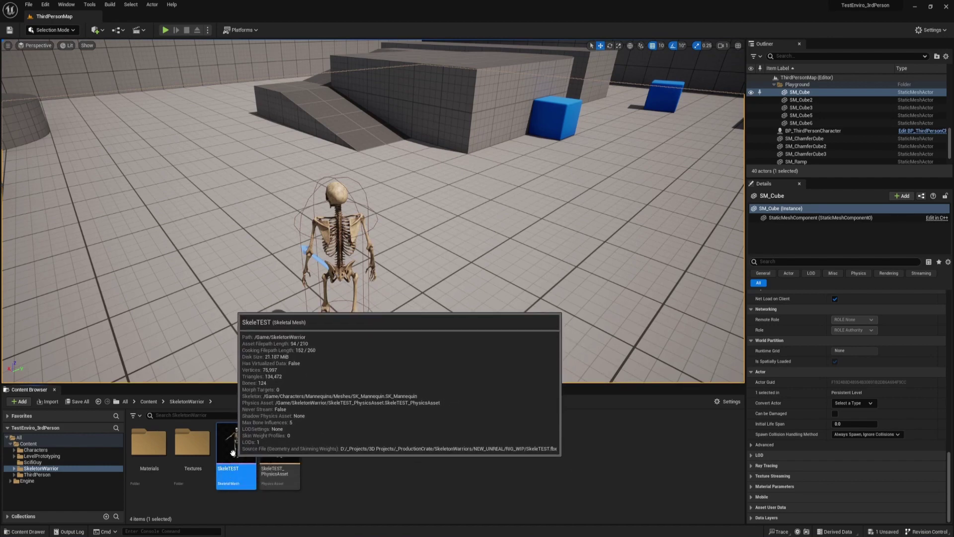
{"action": "double_click", "coordinate": [239, 485]}
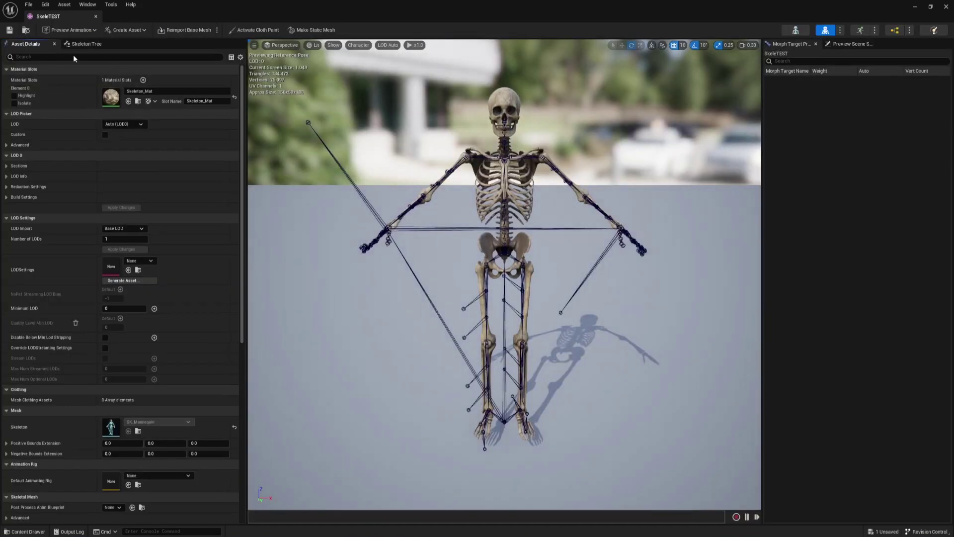
{"action": "scroll", "coordinate": [200, 249], "scroll_direction": "down", "scroll_amount": 3}
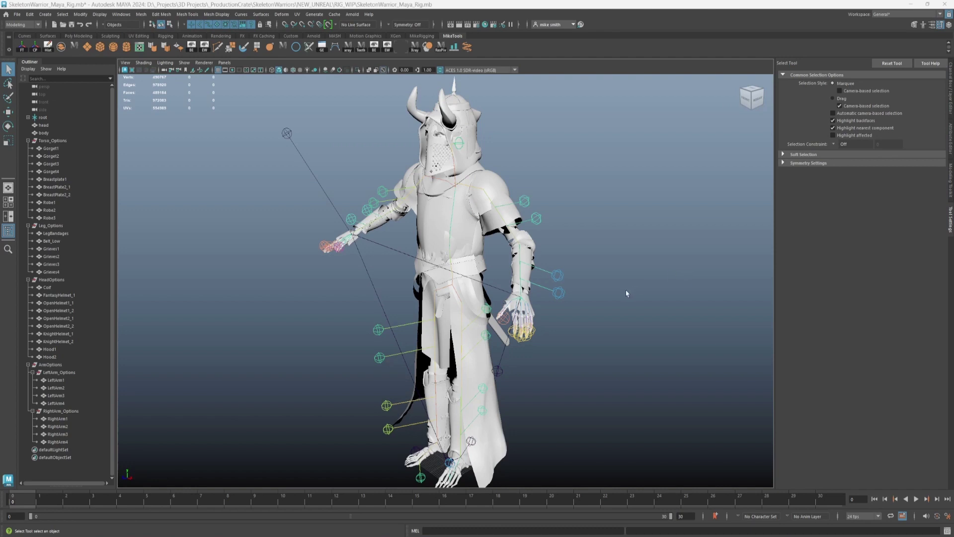
In Maya, examine the armored skeleton rig from several angles and check its individual gorget, breastplate, robe and greave meshes.
{"action": "left_click_drag", "start_coordinate": [626, 294], "coordinate": [640, 280], "text": "alt"}
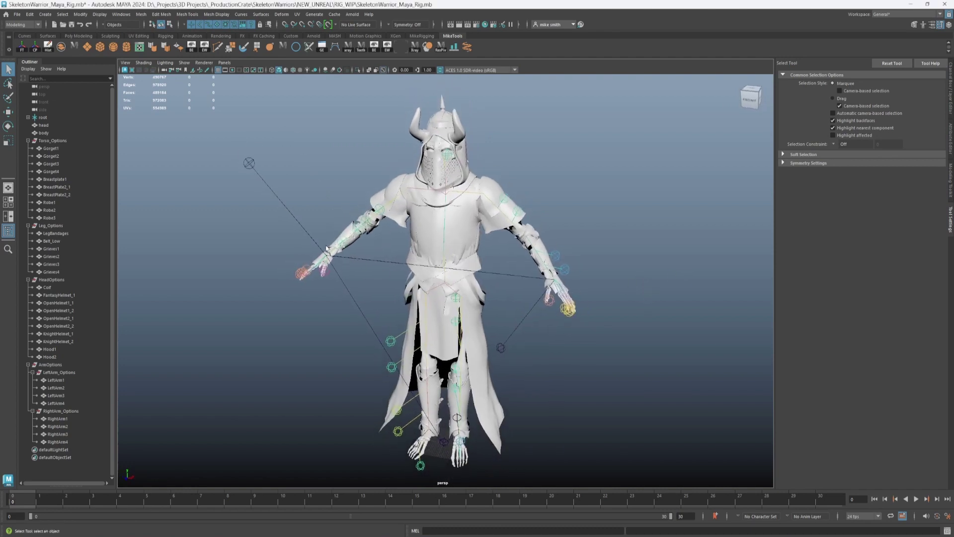
{"action": "left_click_drag", "start_coordinate": [435, 307], "coordinate": [391, 310], "text": "alt"}
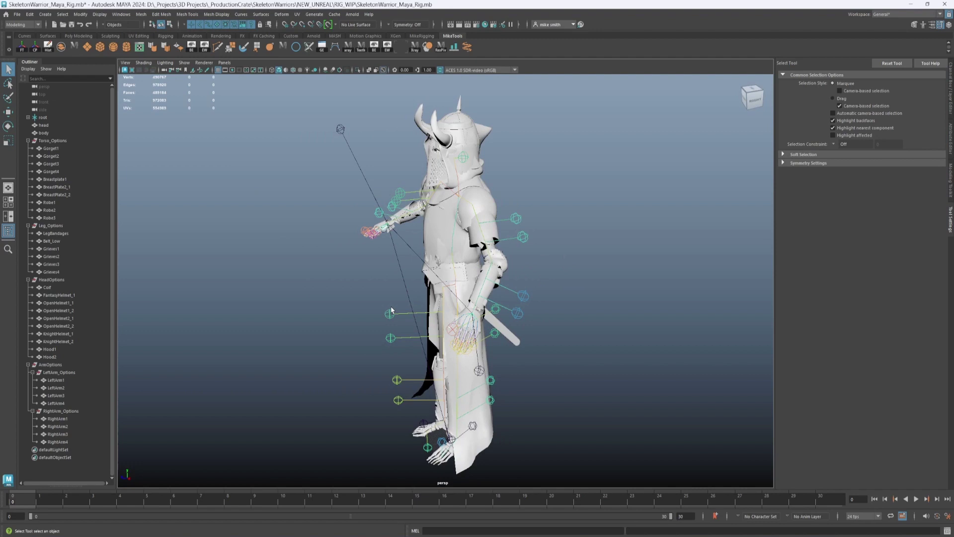
{"action": "left_click_drag", "start_coordinate": [391, 311], "coordinate": [437, 315], "text": "alt"}
{"action": "right_click_drag", "start_coordinate": [437, 315], "coordinate": [533, 329], "text": "alt"}
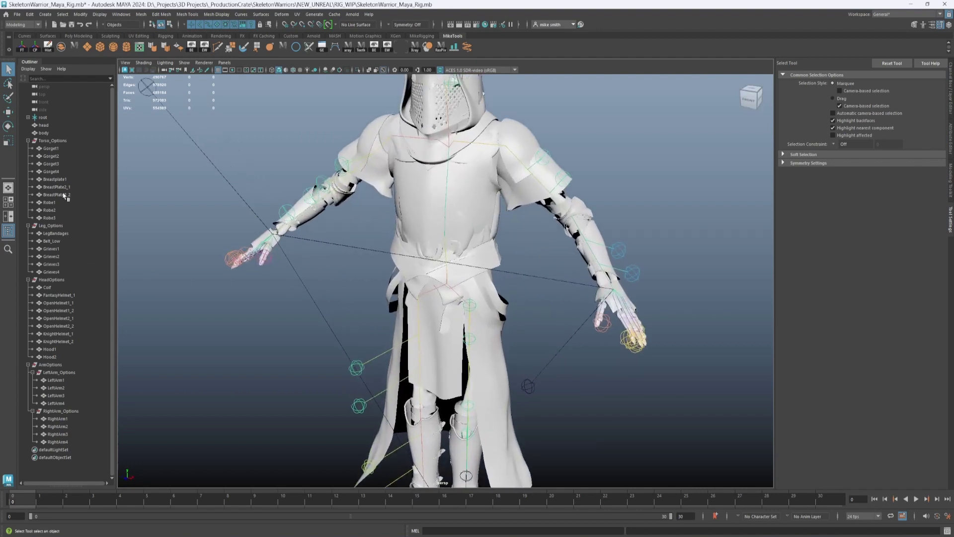
{"action": "left_click", "coordinate": [52, 172]}
{"action": "left_click", "coordinate": [52, 163]}
{"action": "left_click", "coordinate": [52, 149]}
{"action": "left_click", "coordinate": [51, 172]}
{"action": "left_click", "coordinate": [50, 187]}
{"action": "left_click", "coordinate": [51, 210]}
{"action": "left_click", "coordinate": [53, 265]}
{"action": "left_click", "coordinate": [50, 249]}
{"action": "middle_click_drag", "start_coordinate": [451, 398], "coordinate": [425, 338], "text": "alt"}
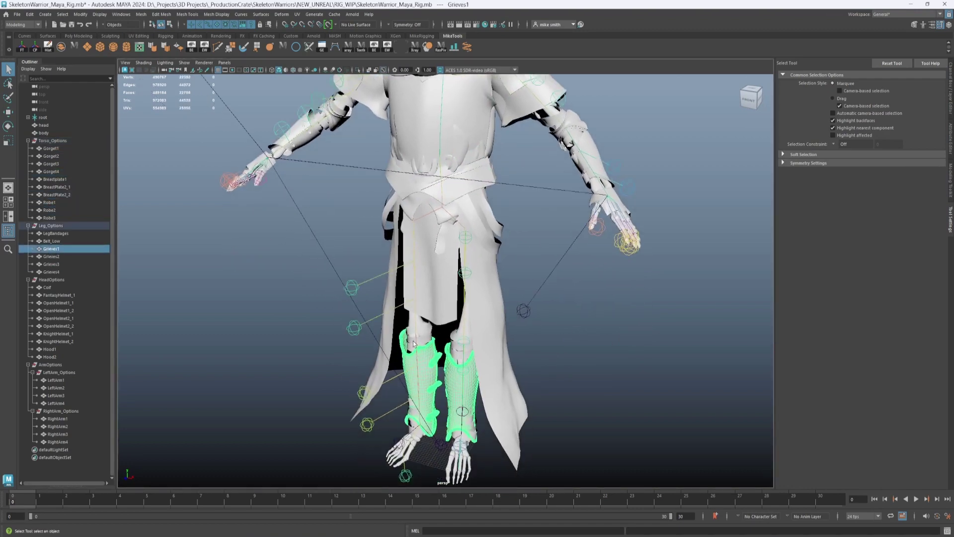
{"action": "left_click", "coordinate": [414, 343]}
{"action": "key", "text": "e"}
{"action": "left_click_drag", "start_coordinate": [366, 354], "coordinate": [379, 373]}
{"action": "key", "text": "ctrl+z"}
Inspect the rig's upper body by picking individual armor pieces on the model, including the breastplate.
{"action": "middle_click_drag", "start_coordinate": [467, 206], "coordinate": [456, 285], "text": "alt"}
{"action": "left_click_drag", "start_coordinate": [503, 160], "coordinate": [304, 161], "text": "alt"}
{"action": "left_click", "coordinate": [229, 201]}
{"action": "middle_click_drag", "start_coordinate": [365, 198], "coordinate": [351, 203], "text": "alt"}
{"action": "key", "text": "q"}
{"action": "left_click", "coordinate": [349, 198]}
{"action": "left_click", "coordinate": [371, 201]}
{"action": "left_click", "coordinate": [389, 252]}
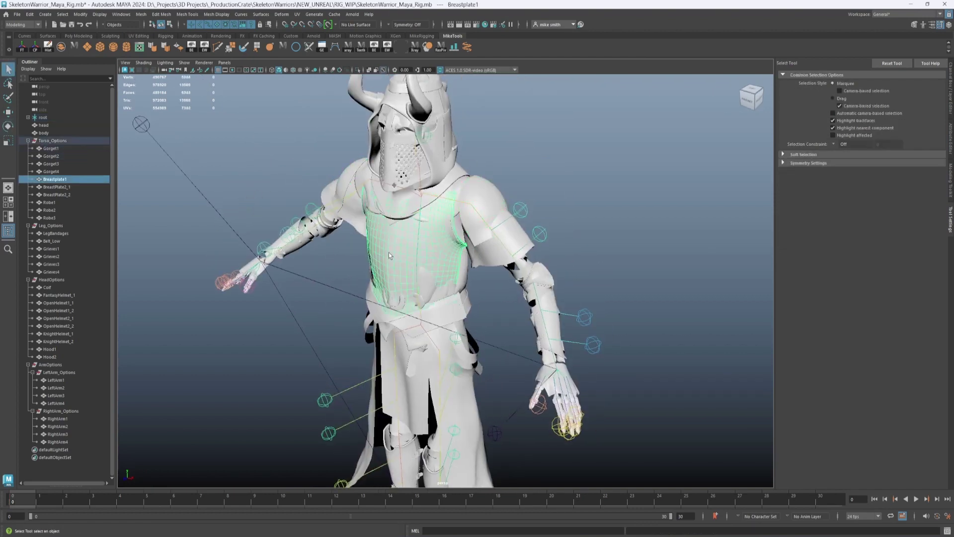
{"action": "left_click", "coordinate": [472, 226]}
{"action": "left_click", "coordinate": [431, 272]}
Compare the exported breastplate FBX files in the Unreal_Assets folder with the three breastplate meshes in the Maya scene.
{"action": "left_click_drag", "start_coordinate": [953, 95], "coordinate": [518, 89]}
{"action": "left_click", "coordinate": [398, 197]}
{"action": "left_click", "coordinate": [396, 187]}
{"action": "left_click", "coordinate": [401, 221]}
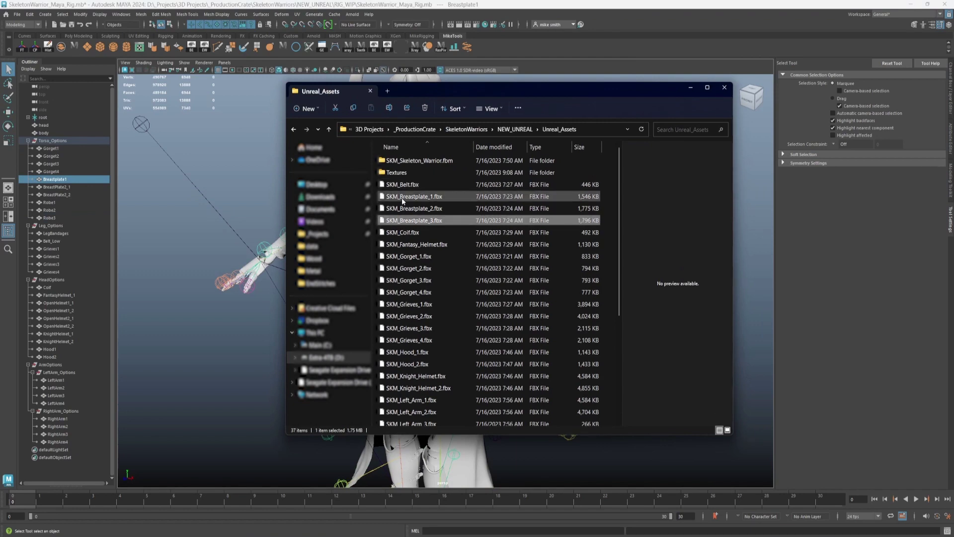
{"action": "key", "text": "alt+Tab"}
{"action": "left_click", "coordinate": [56, 195]}
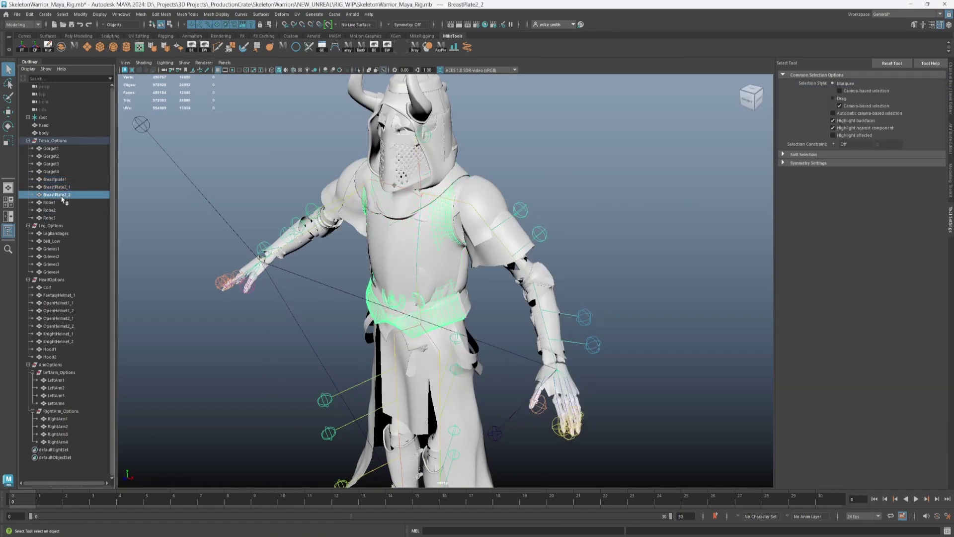
{"action": "left_click", "coordinate": [60, 188]}
{"action": "left_click", "coordinate": [60, 179]}
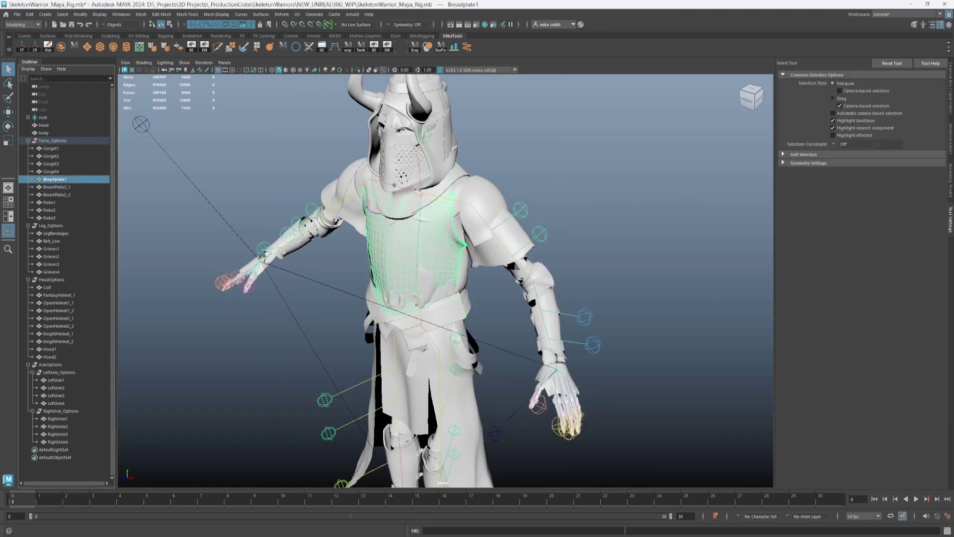
Review the rest of the exported armor FBX files in the Unreal_Assets folder, past the helmets, hoods and arms.
{"action": "key", "text": "alt+Tab"}
{"action": "left_click", "coordinate": [498, 237]}
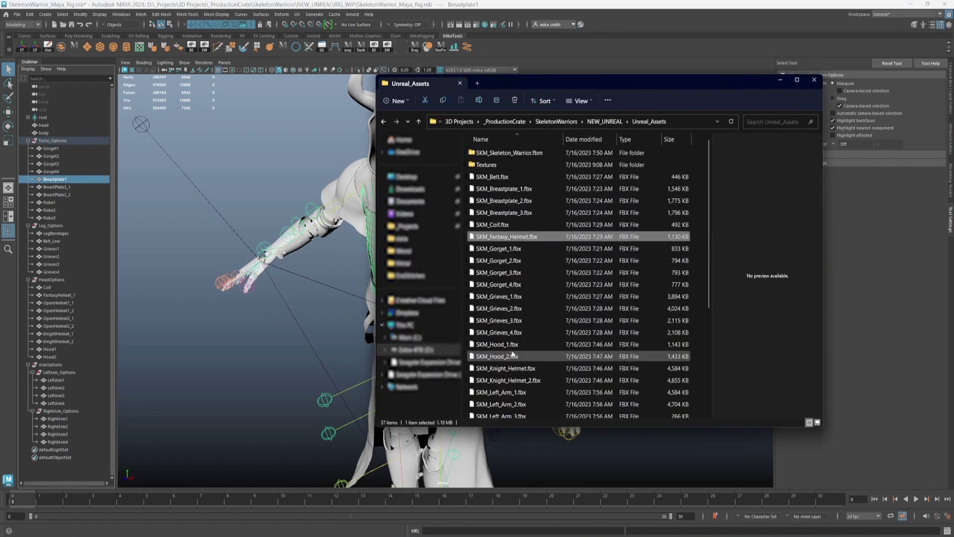
{"action": "scroll", "coordinate": [511, 354], "scroll_direction": "down", "scroll_amount": 2}
{"action": "left_click", "coordinate": [505, 293], "text": "shift"}
{"action": "scroll", "coordinate": [511, 341], "scroll_direction": "down", "scroll_amount": 2}
{"action": "left_click", "coordinate": [511, 340]}
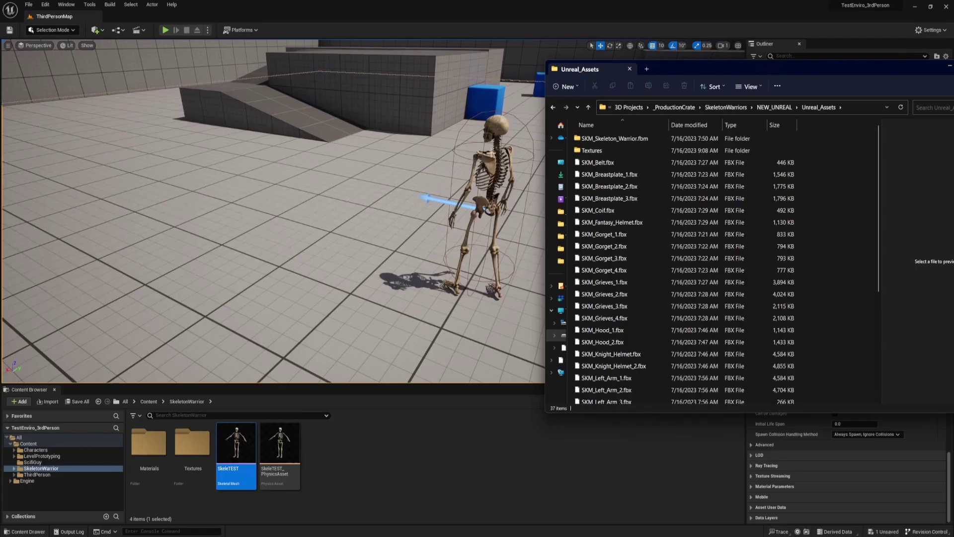
Bring all armor FBX files from SKM_Belt through SKM_Robe_3 into the SkeletonWarrior content folder in Unreal Editor.
{"action": "left_click", "coordinate": [585, 162]}
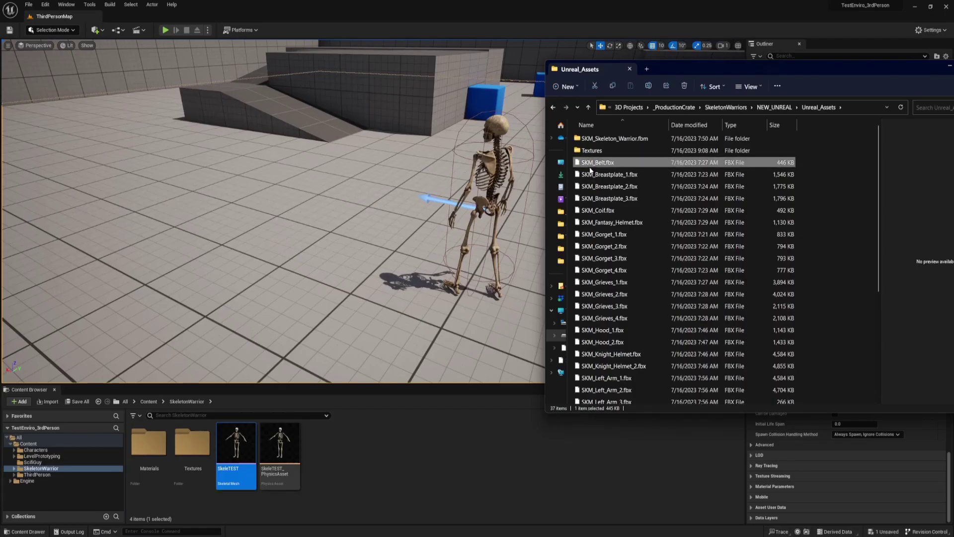
{"action": "scroll", "coordinate": [599, 208], "scroll_direction": "down", "scroll_amount": 5}
{"action": "left_click", "coordinate": [627, 399], "text": "shift"}
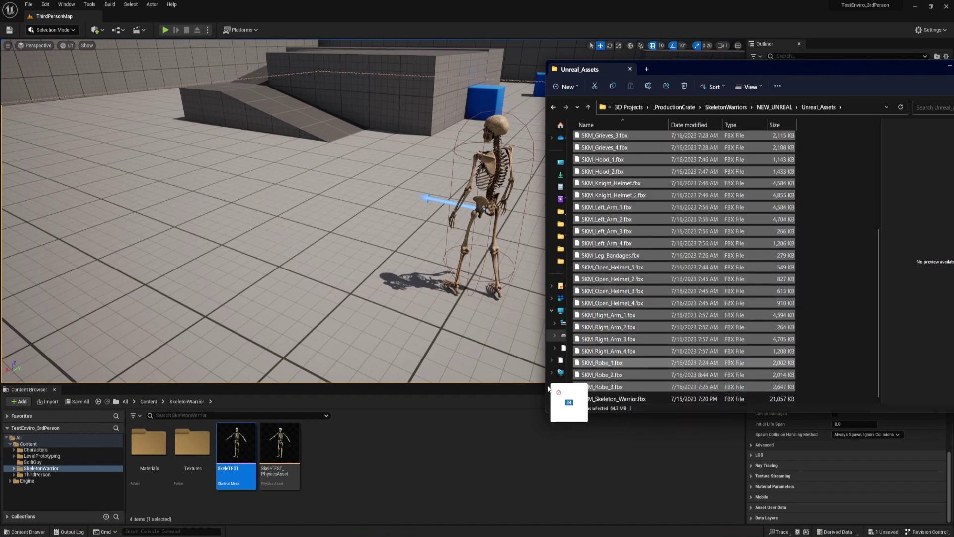
{"action": "left_click_drag", "start_coordinate": [362, 458], "coordinate": [363, 459]}
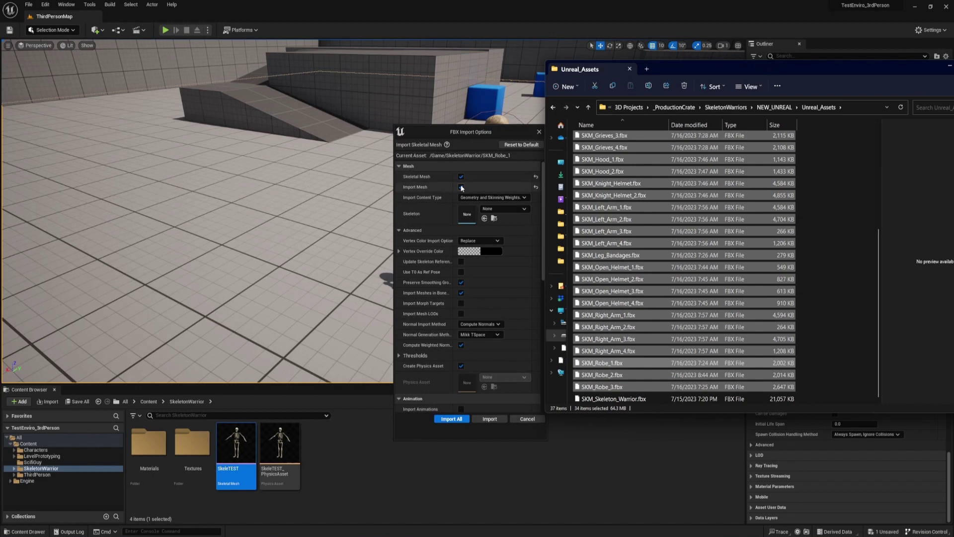
Assign SK_Mannequin as the skeleton in the FBX import options and import all files with the same settings.
{"action": "left_click", "coordinate": [448, 211]}
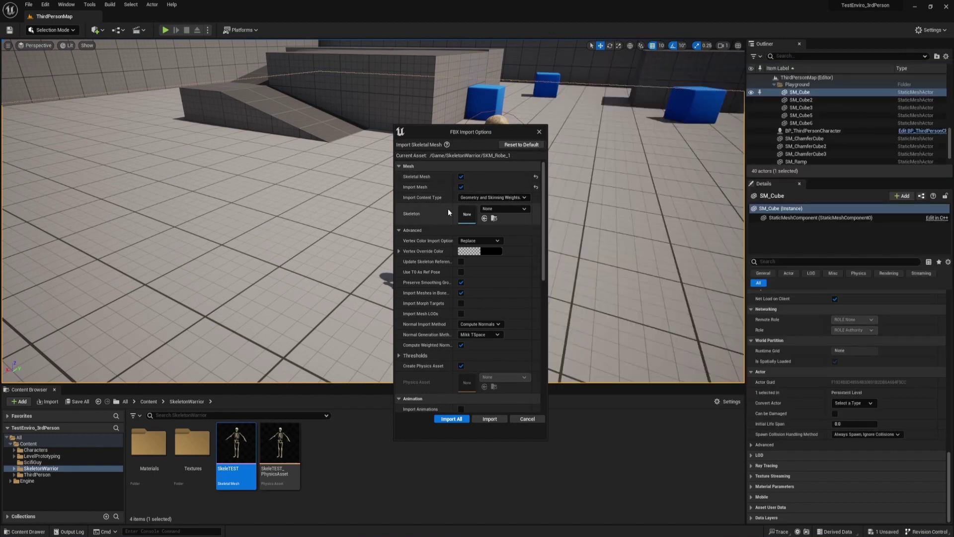
{"action": "left_click", "coordinate": [496, 211]}
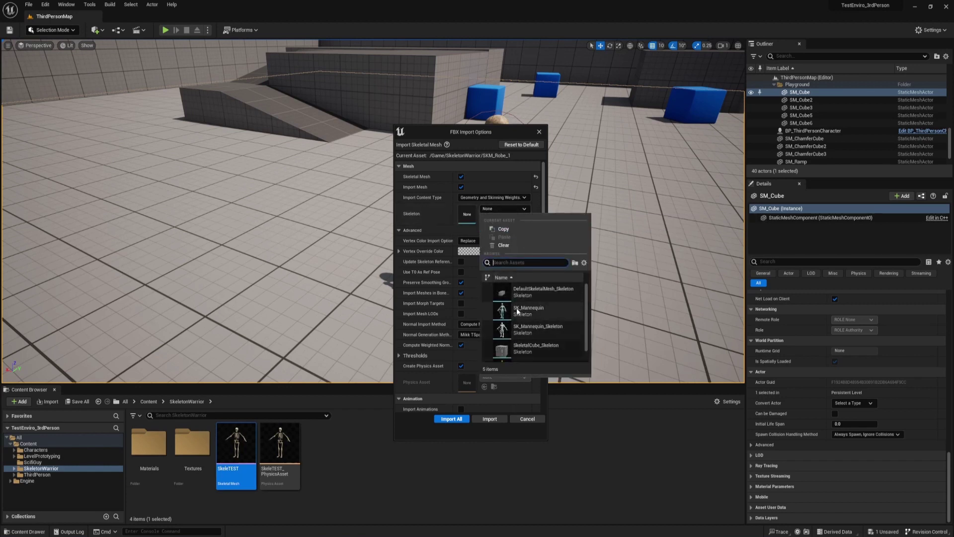
{"action": "left_click", "coordinate": [550, 313]}
{"action": "scroll", "coordinate": [446, 273], "scroll_direction": "down", "scroll_amount": 10}
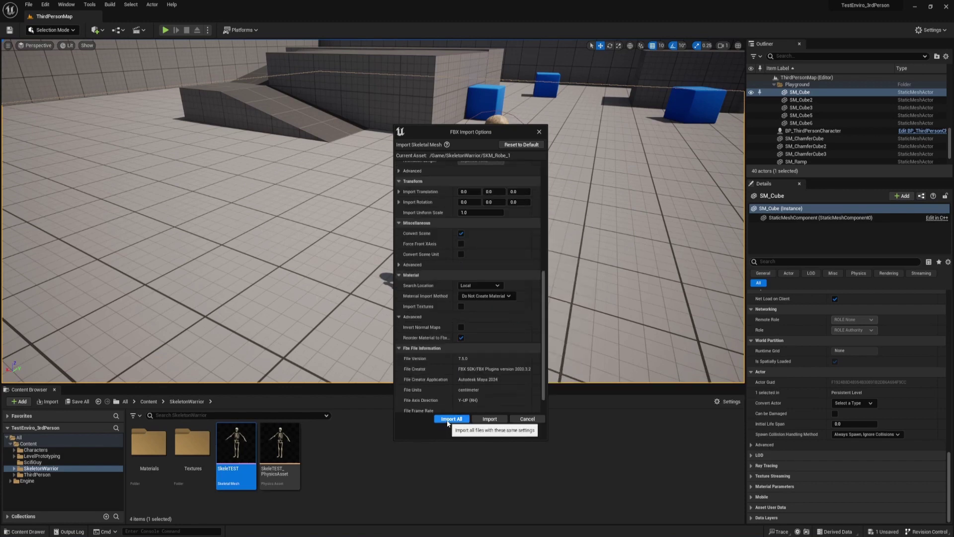
{"action": "left_click", "coordinate": [450, 419]}
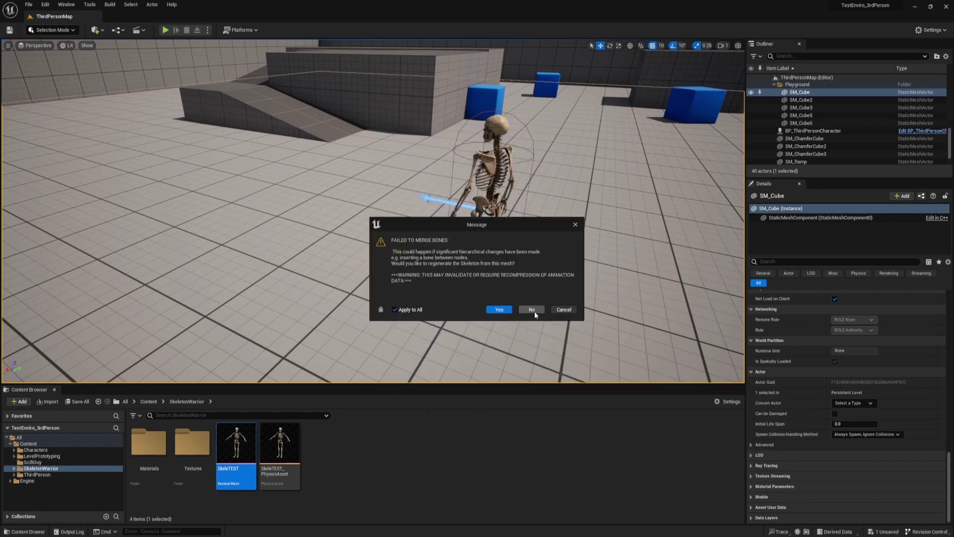
Decline regenerating the skeleton in each bone-merge message, with Apply to All turned off.
{"action": "left_click", "coordinate": [535, 315]}
{"action": "left_click", "coordinate": [407, 310]}
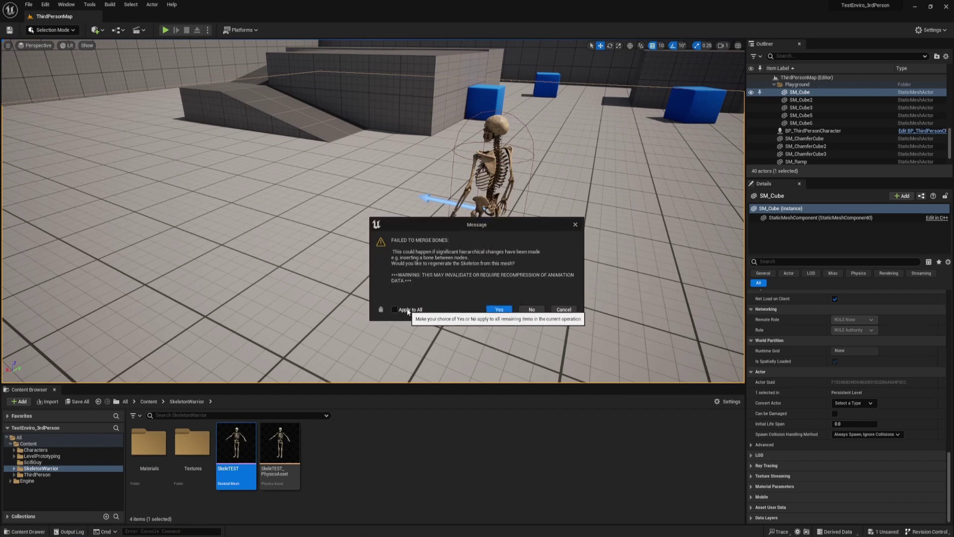
{"action": "left_click", "coordinate": [532, 311]}
{"action": "left_click", "coordinate": [533, 311]}
{"action": "left_click", "coordinate": [532, 309]}
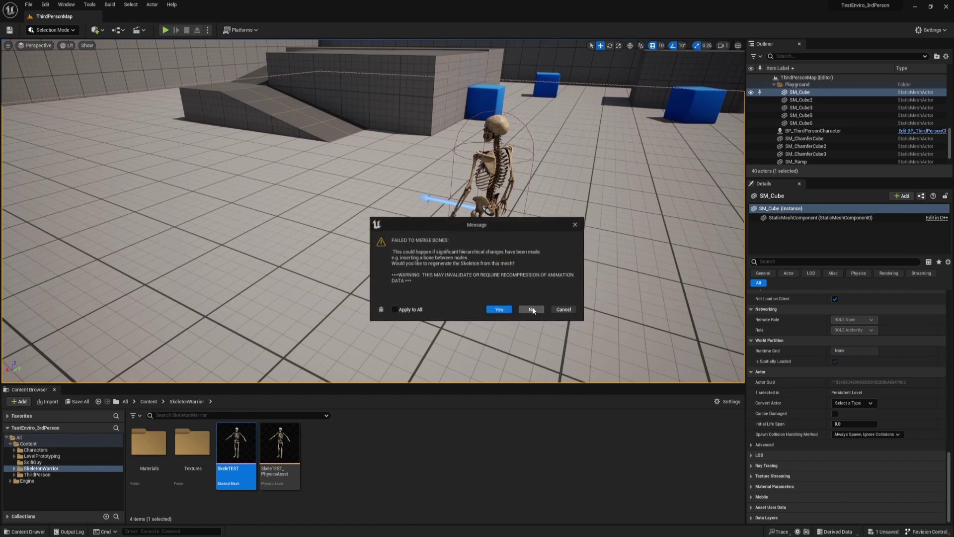
{"action": "left_click", "coordinate": [532, 310]}
Look through the imported belt and breastplate assets in the SkeletonWarrior folder.
{"action": "left_click", "coordinate": [381, 387]}
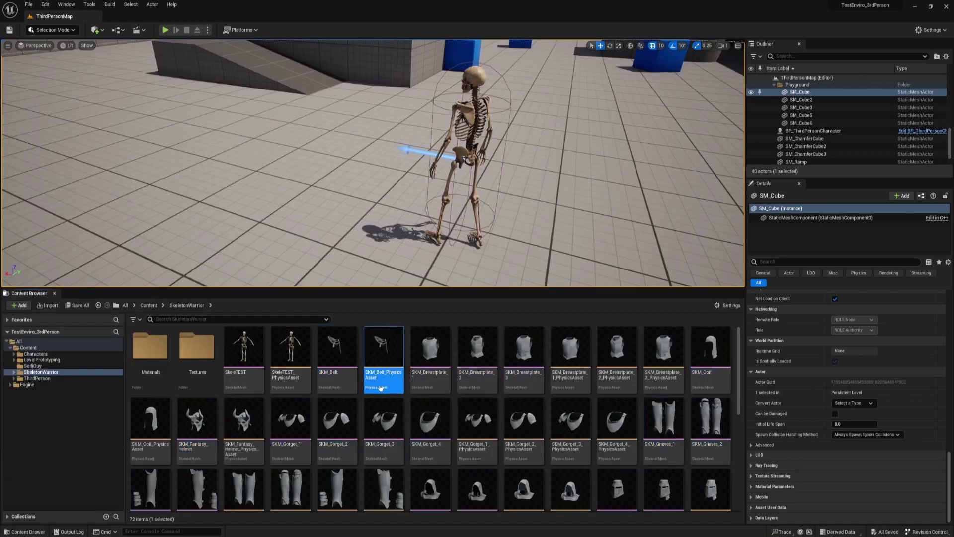
{"action": "key", "text": "Right"}
{"action": "key", "text": "Right"}
{"action": "key", "text": "Right"}
{"action": "key", "text": "Left"}
{"action": "key", "text": "Left"}
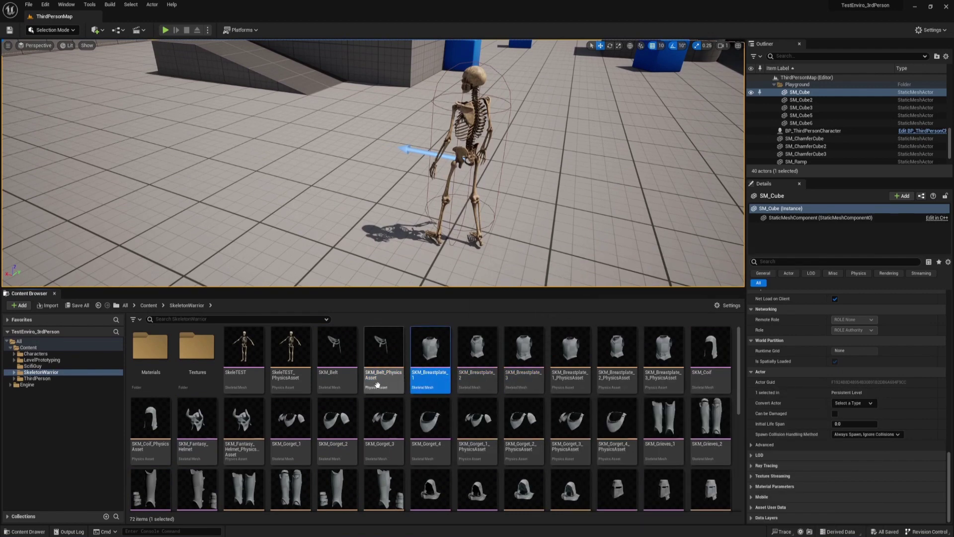
Filter the SkeletonWarrior folder to physics assets and force delete all of the armor ones, keeping SkeleTEST_PhysicsAsset.
{"action": "key", "text": "Left"}
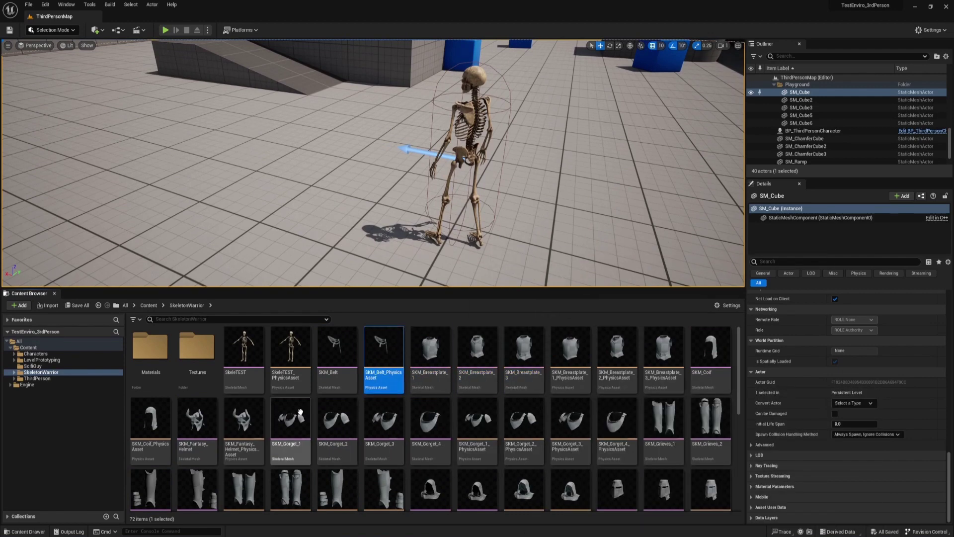
{"action": "left_click", "coordinate": [178, 318]}
{"action": "type", "text": "phys"}
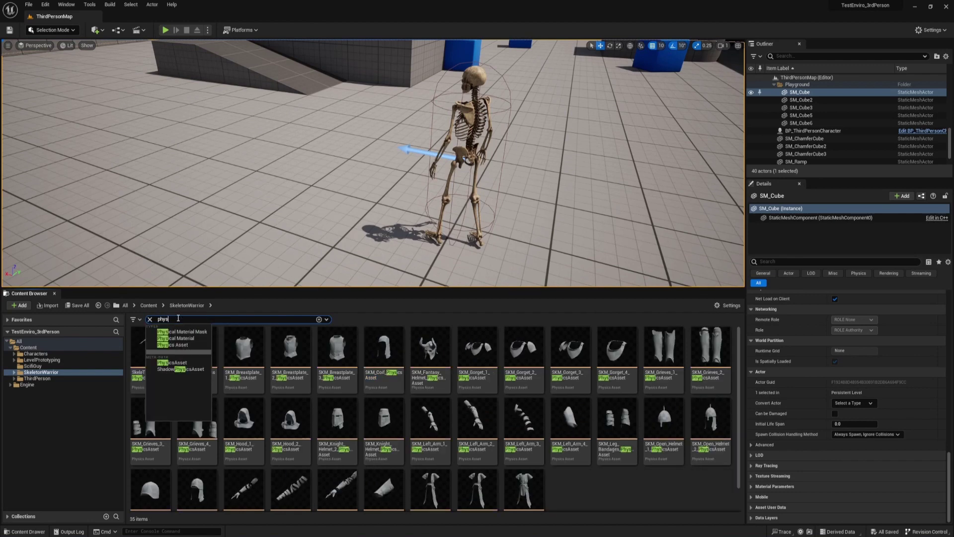
{"action": "left_click", "coordinate": [179, 344]}
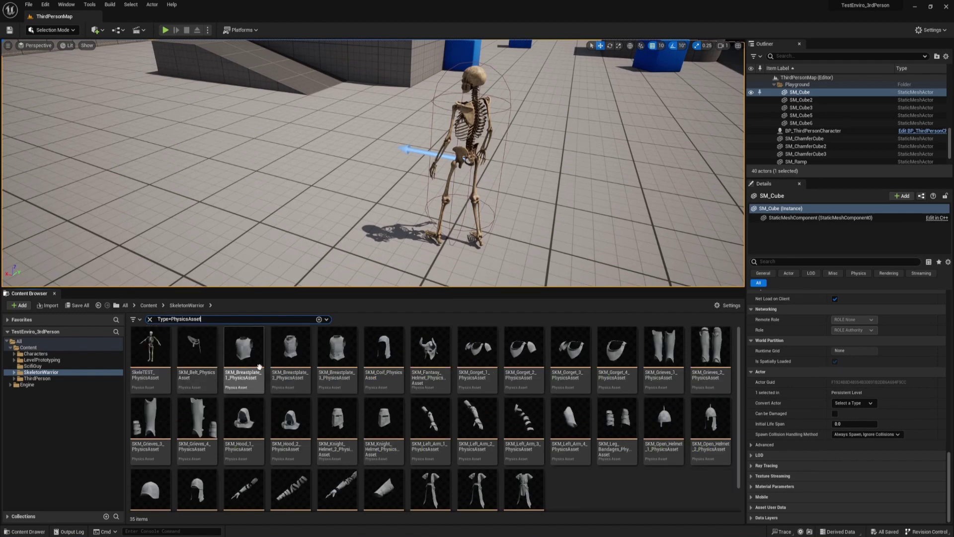
{"action": "left_click", "coordinate": [184, 353]}
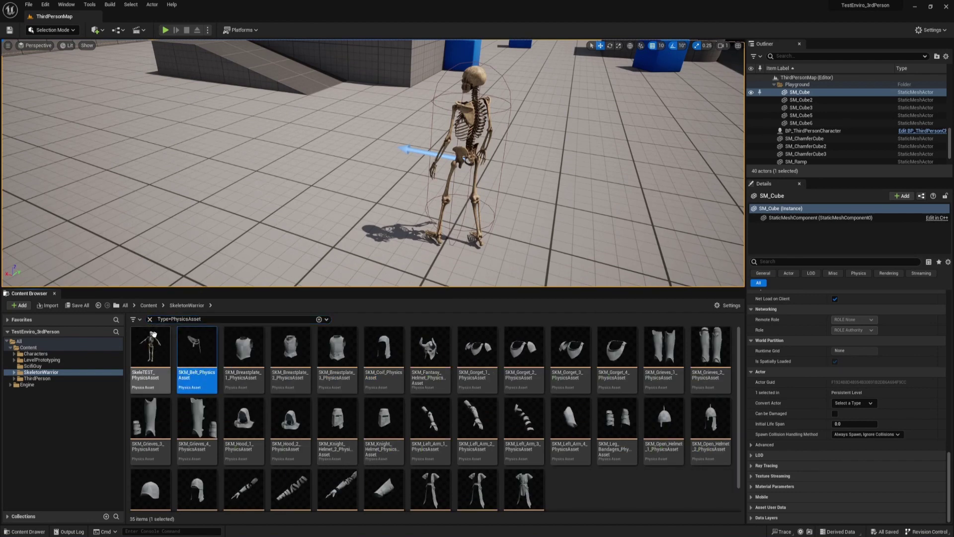
{"action": "left_click", "coordinate": [533, 494], "text": "shift"}
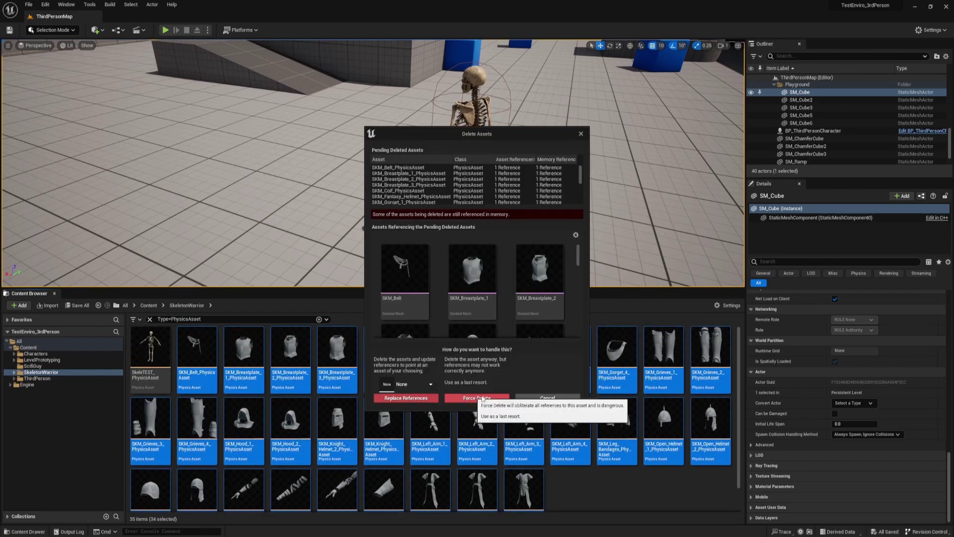
{"action": "left_click", "coordinate": [472, 396]}
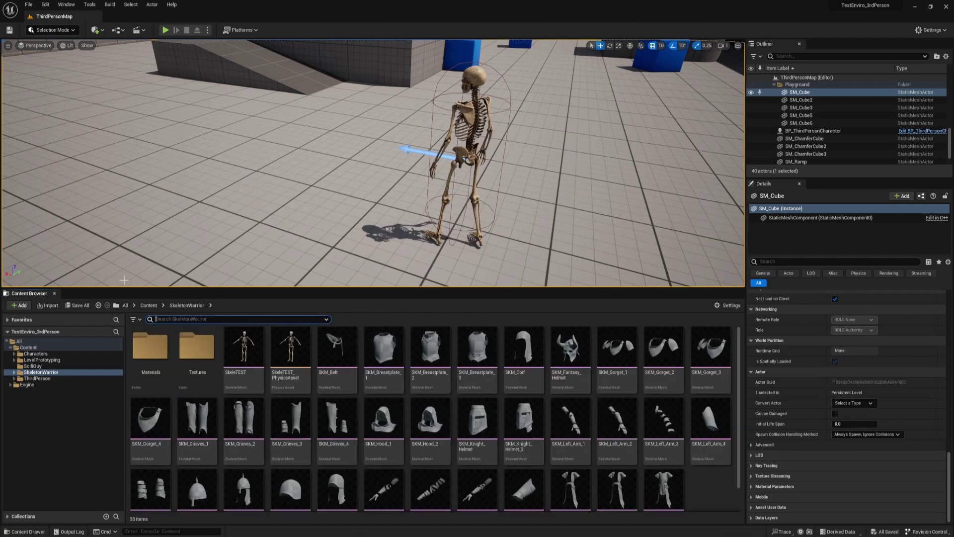
Open the BP_ThirdPersonCharacter blueprint from the ThirdPerson Blueprints folder.
{"action": "left_click", "coordinate": [35, 379]}
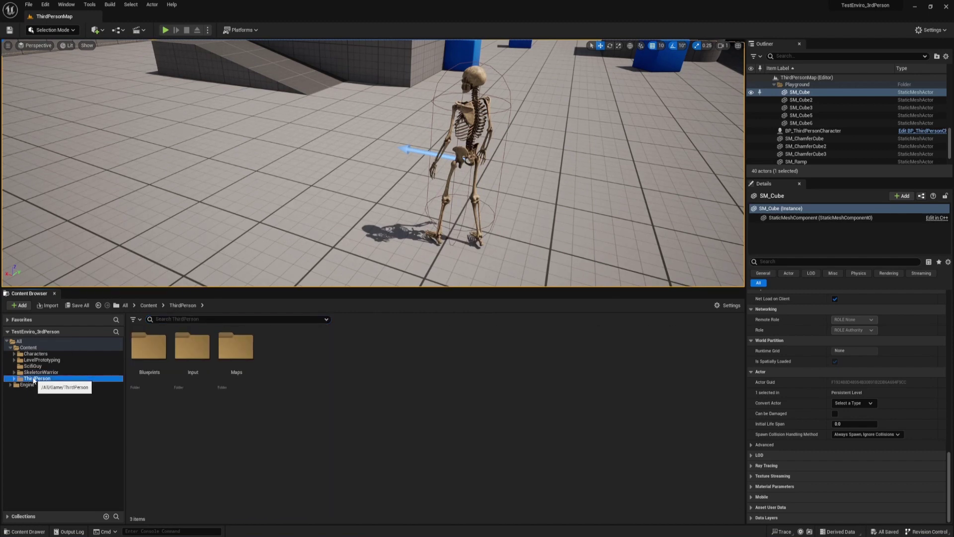
{"action": "double_click", "coordinate": [152, 351]}
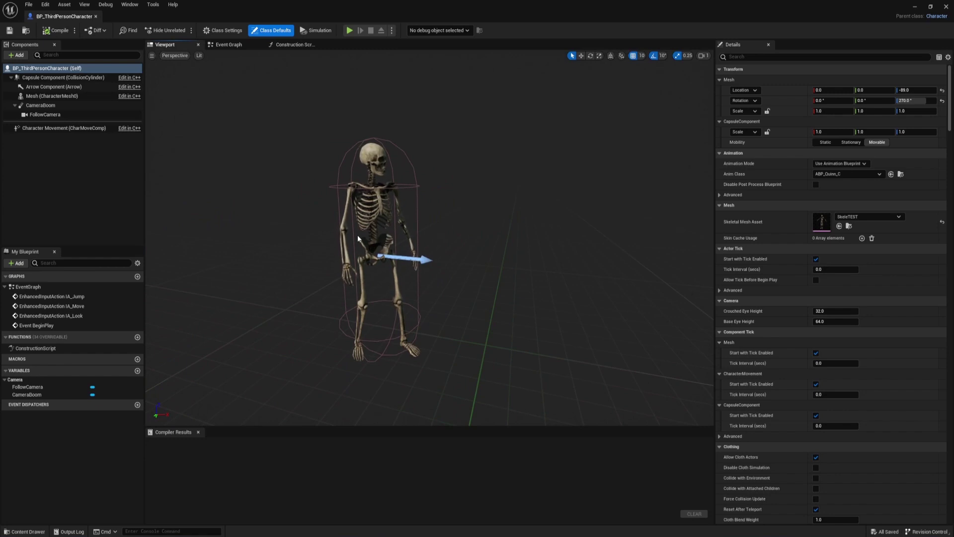
{"action": "left_click", "coordinate": [358, 236]}
Add a Skeletal Mesh component named Head and parent it to the character's Mesh component.
{"action": "left_click", "coordinate": [18, 56]}
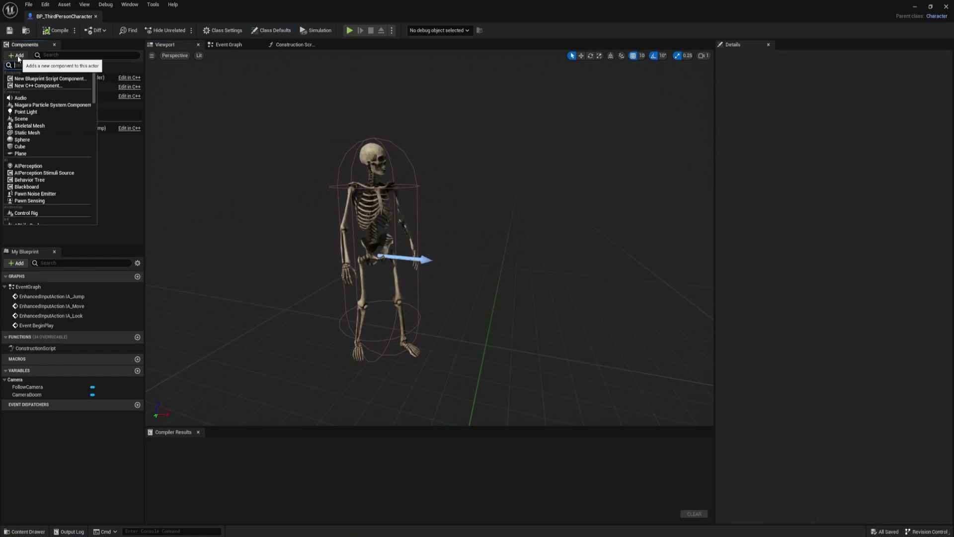
{"action": "type", "text": "sk"}
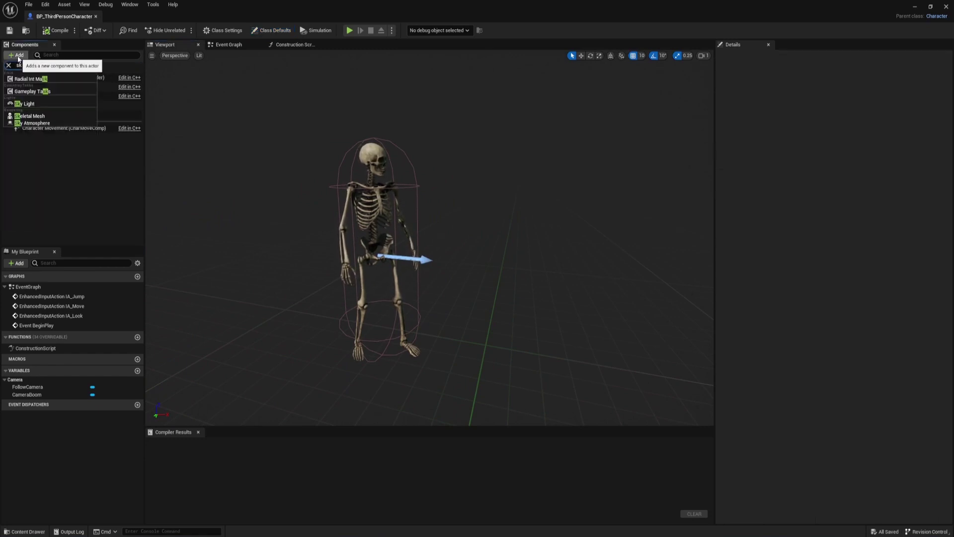
{"action": "key", "text": "Return"}
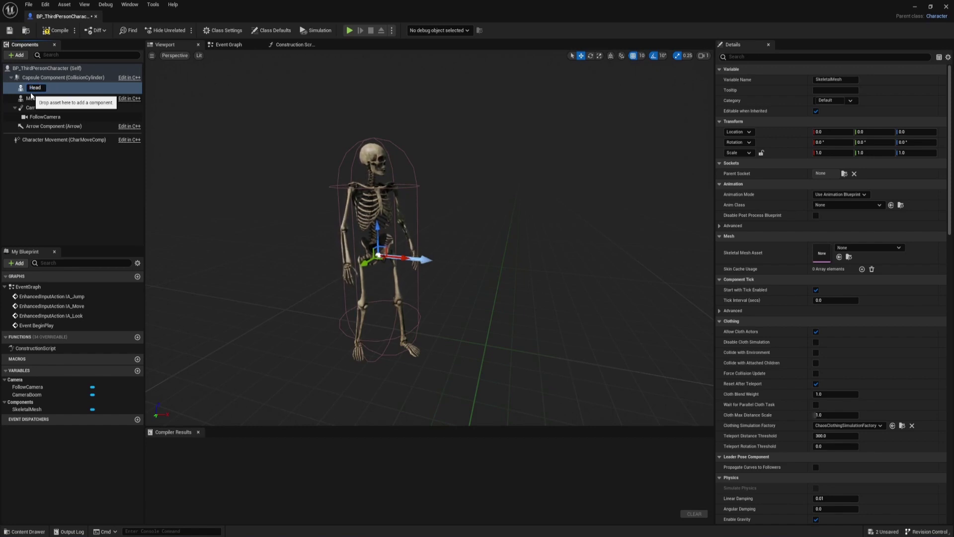
{"action": "type", "text": "d"}
{"action": "key", "text": "Return"}
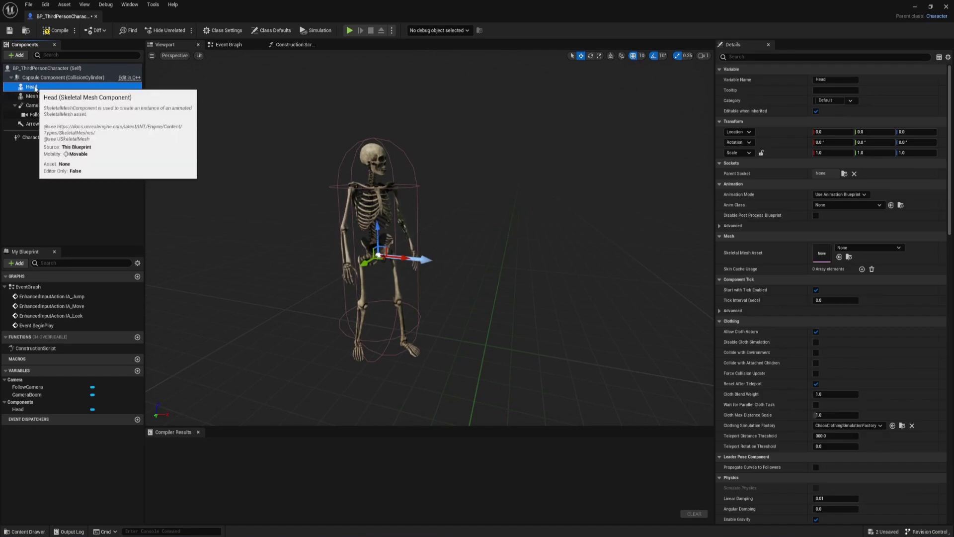
{"action": "left_click_drag", "start_coordinate": [35, 91], "coordinate": [35, 96]}
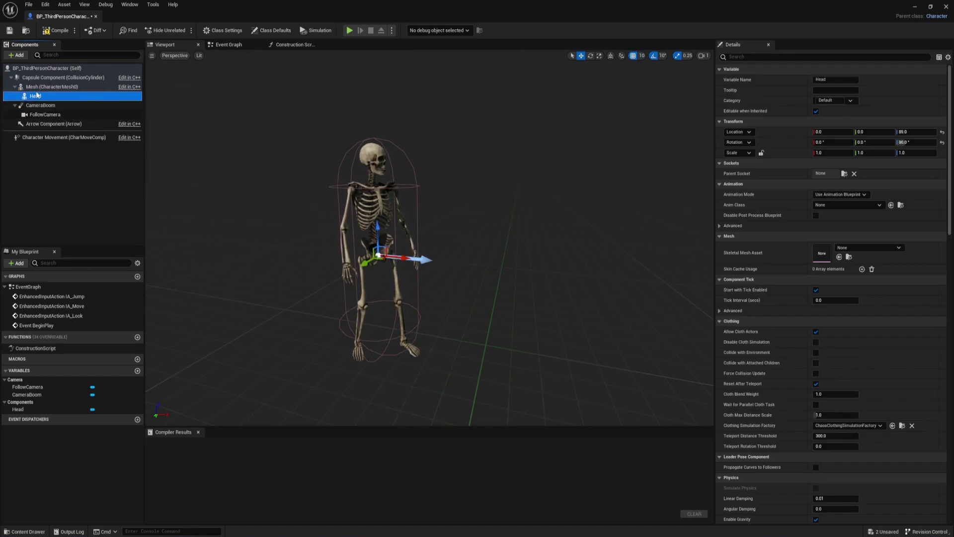
Duplicate the Head component as Torso, and duplicate Torso as Left_Arm.
{"action": "key", "text": "ctrl+d"}
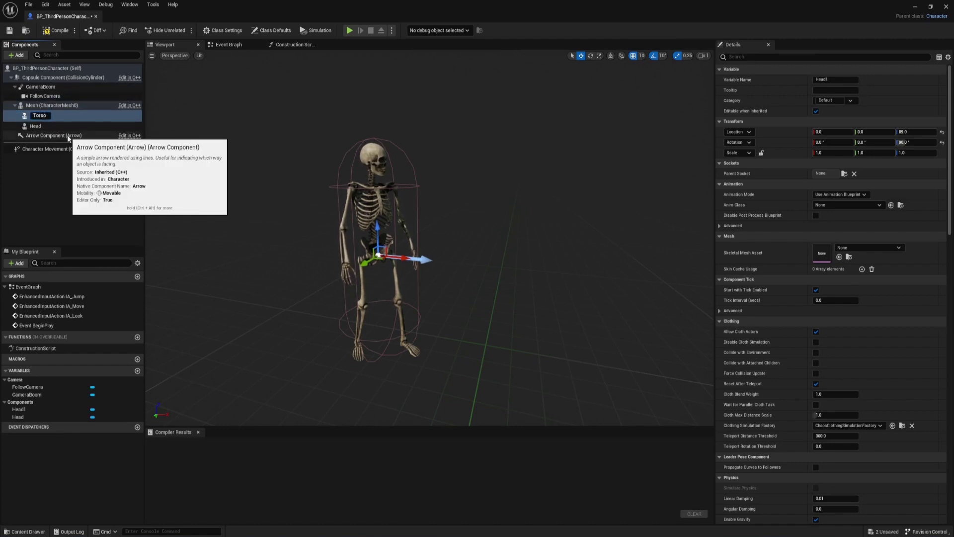
{"action": "key", "text": "Return"}
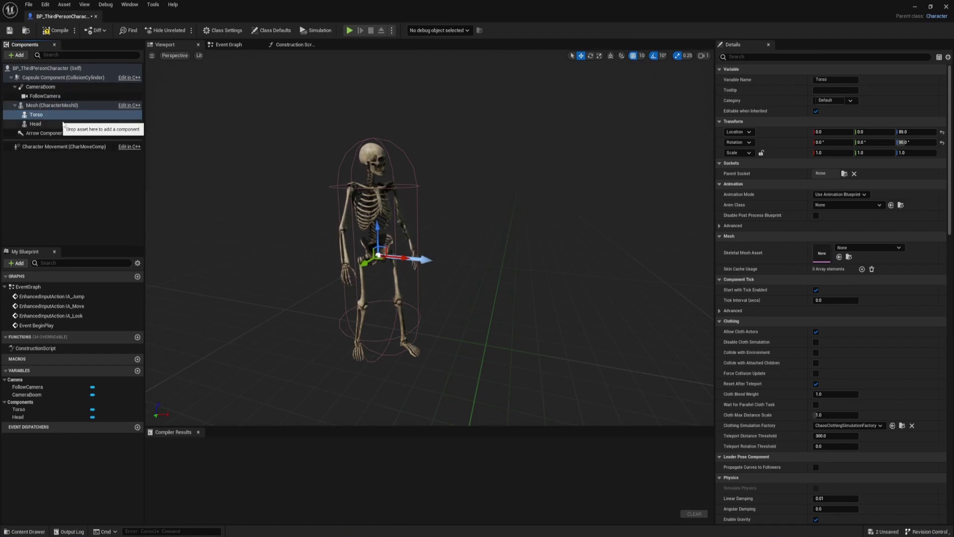
{"action": "left_click", "coordinate": [50, 119]}
{"action": "key", "text": "ctrl+d"}
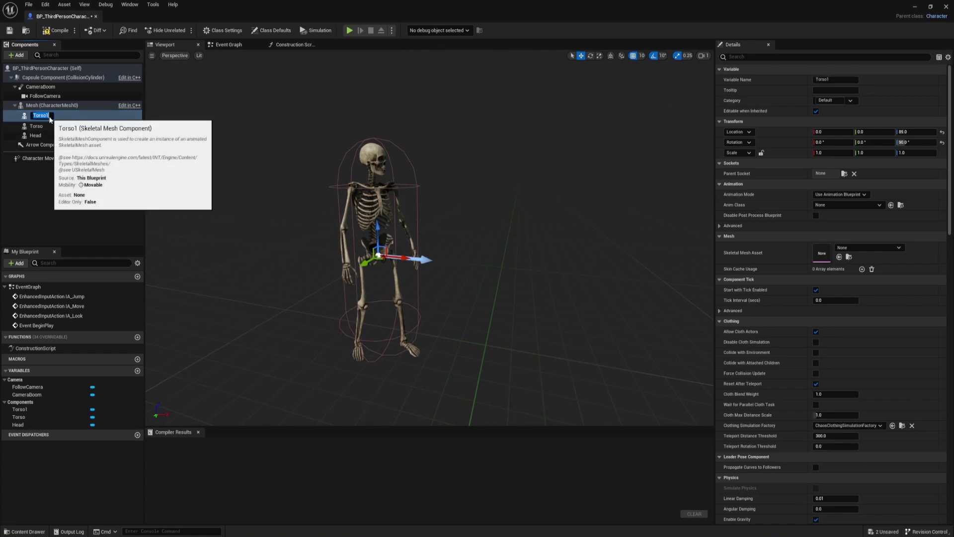
{"action": "type", "text": "Left_A"}
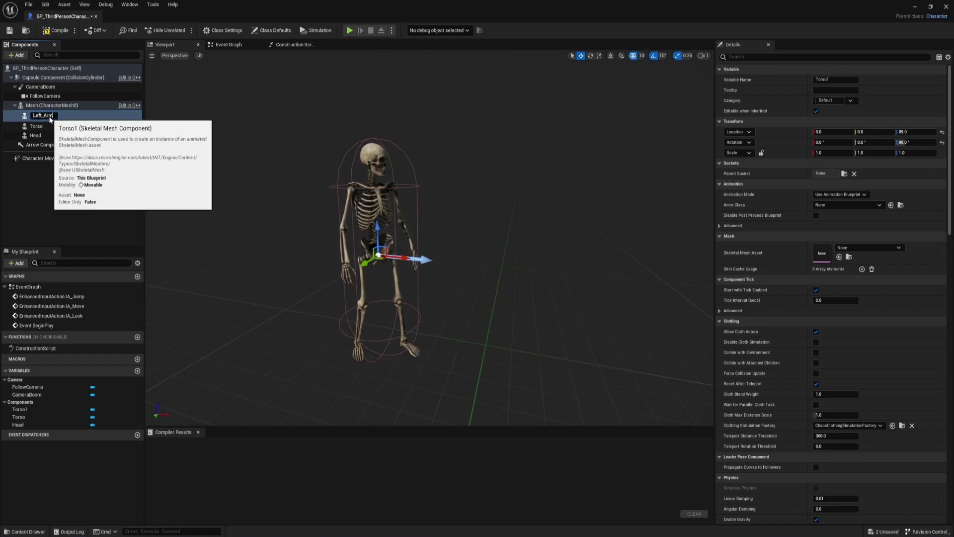
{"action": "type", "text": "rm"}
{"action": "key", "text": "Return"}
Create Right_Arm, Legs and Waist components by duplicating the existing armor components under Mesh.
{"action": "key", "text": "ctrl+d"}
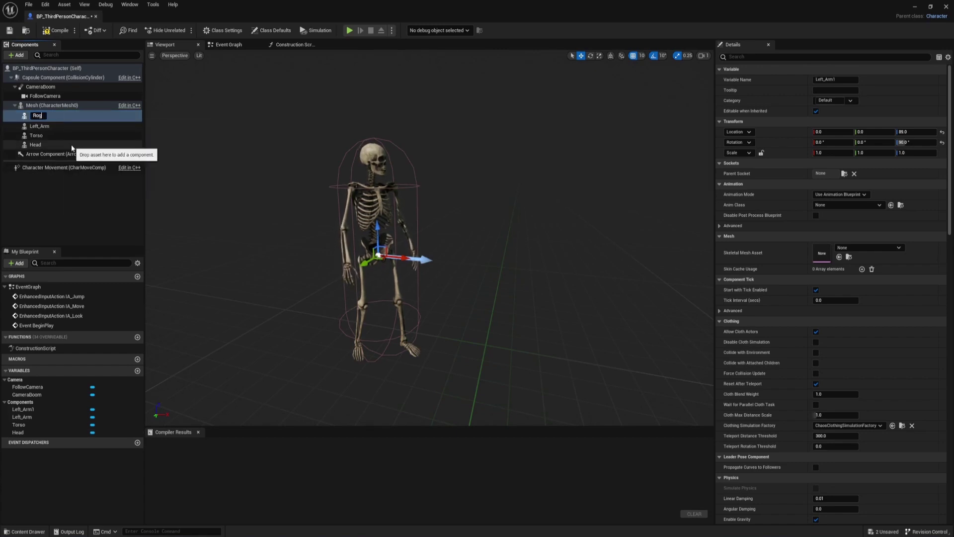
{"action": "type", "text": "Right_Arm"}
{"action": "key", "text": "Return"}
{"action": "key", "text": "ctrl+d"}
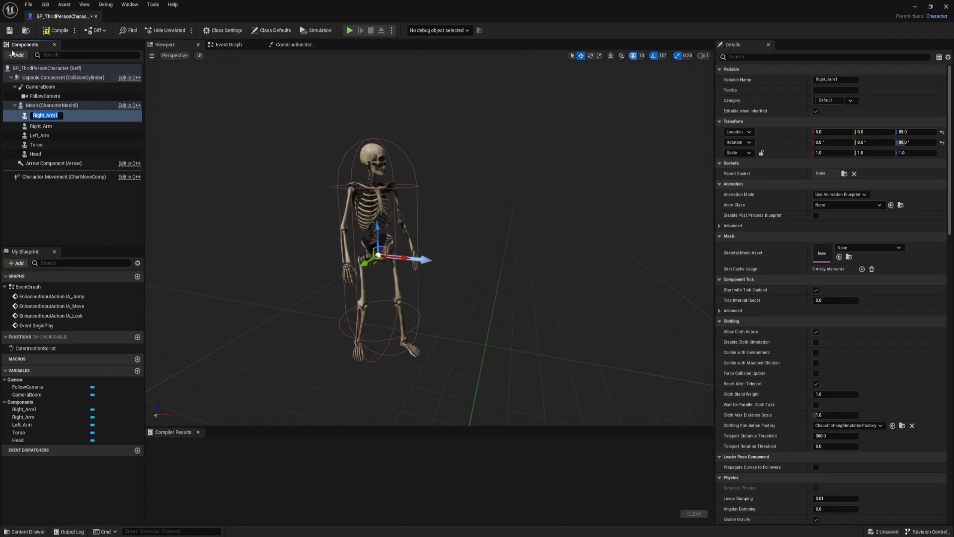
{"action": "key", "text": "Return"}
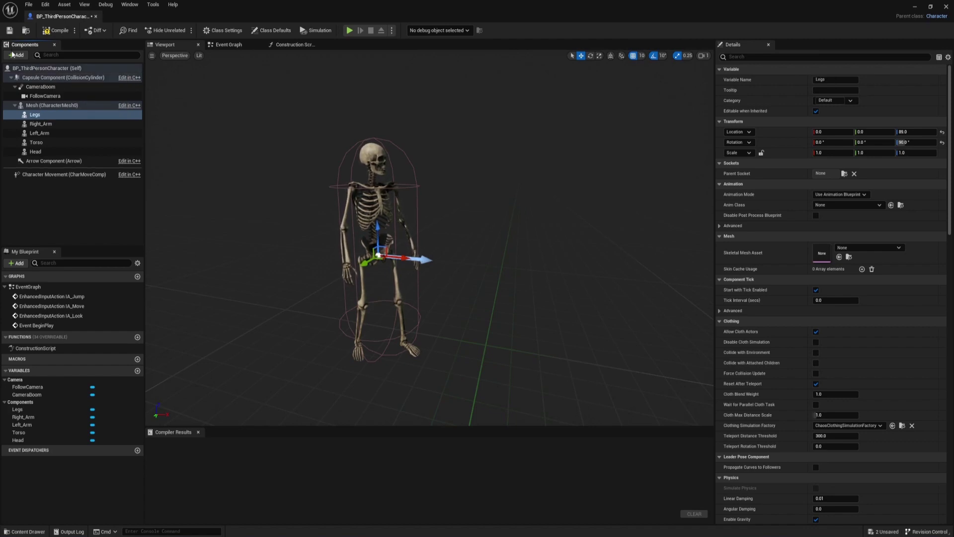
{"action": "left_click", "coordinate": [54, 116]}
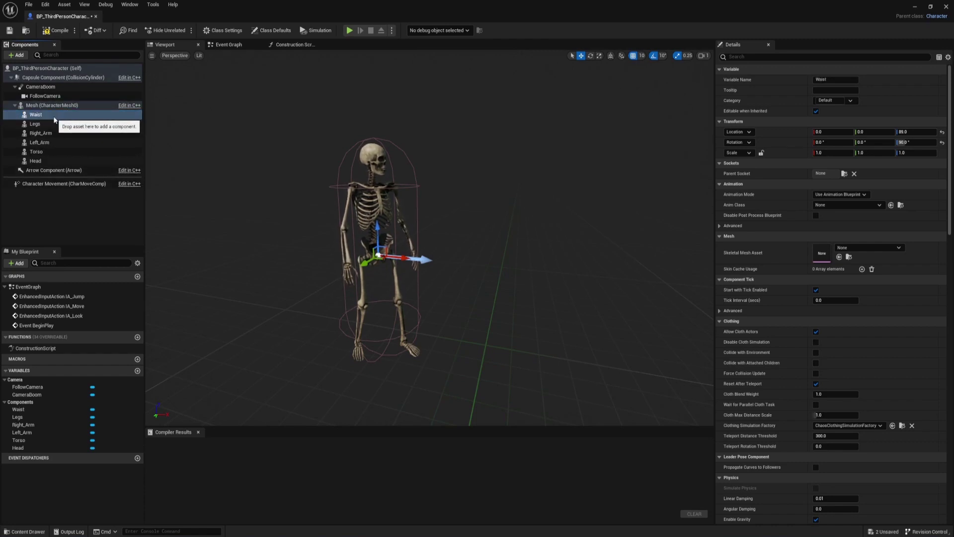
Assign SKM_Open_Helmet_2 to the Head component, reset its location and rotation to default, and check the helmet's fit on the skull.
{"action": "left_click", "coordinate": [46, 162]}
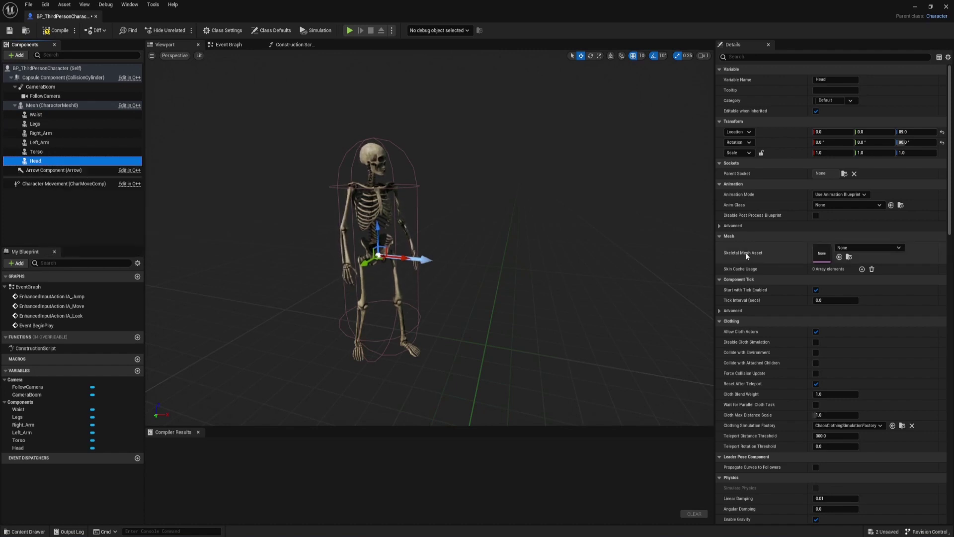
{"action": "left_click", "coordinate": [857, 247]}
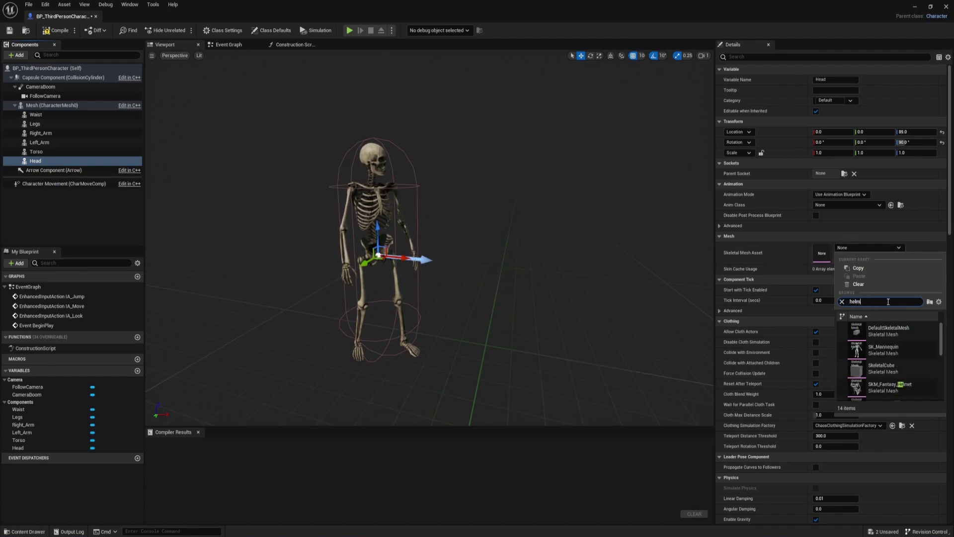
{"action": "left_click", "coordinate": [884, 370]}
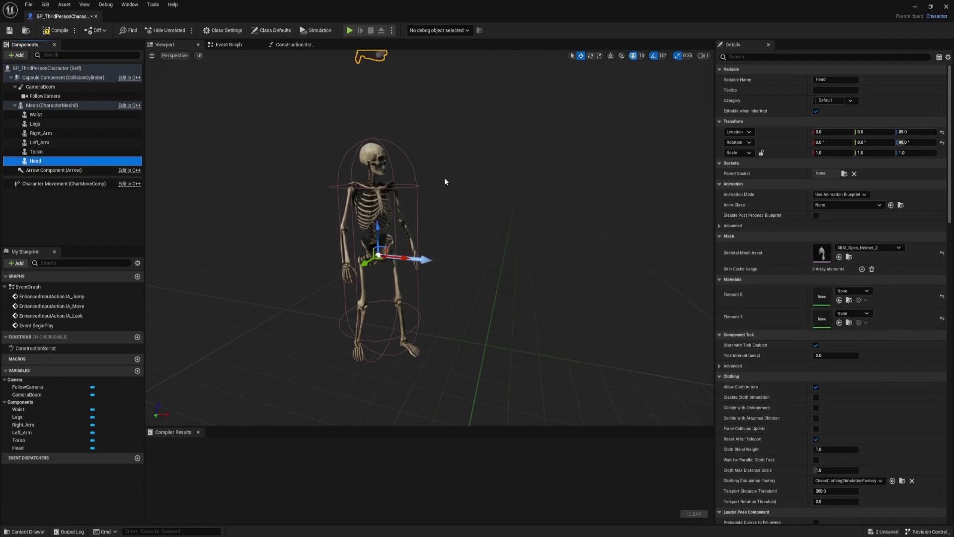
{"action": "middle_click_drag", "start_coordinate": [446, 180], "coordinate": [439, 140]}
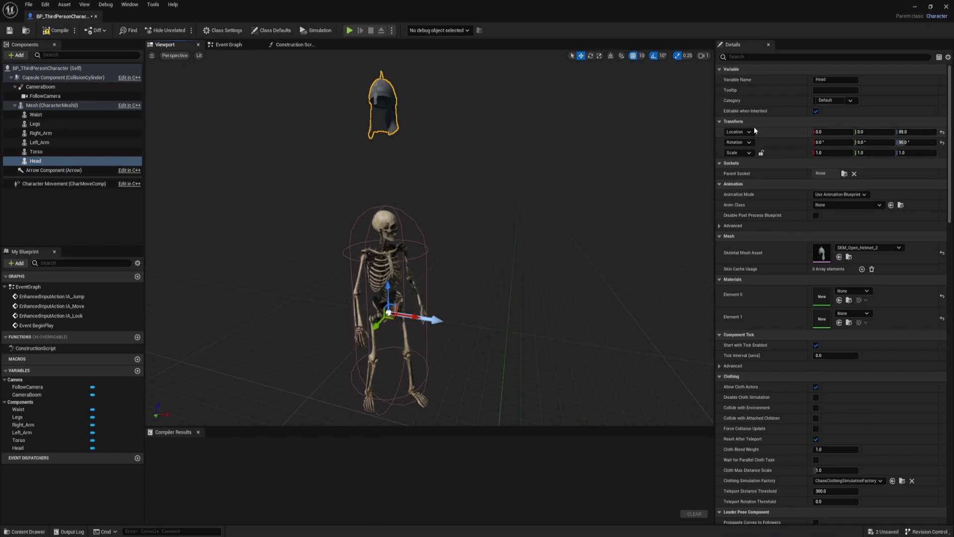
{"action": "left_click", "coordinate": [942, 132]}
{"action": "left_click", "coordinate": [941, 143]}
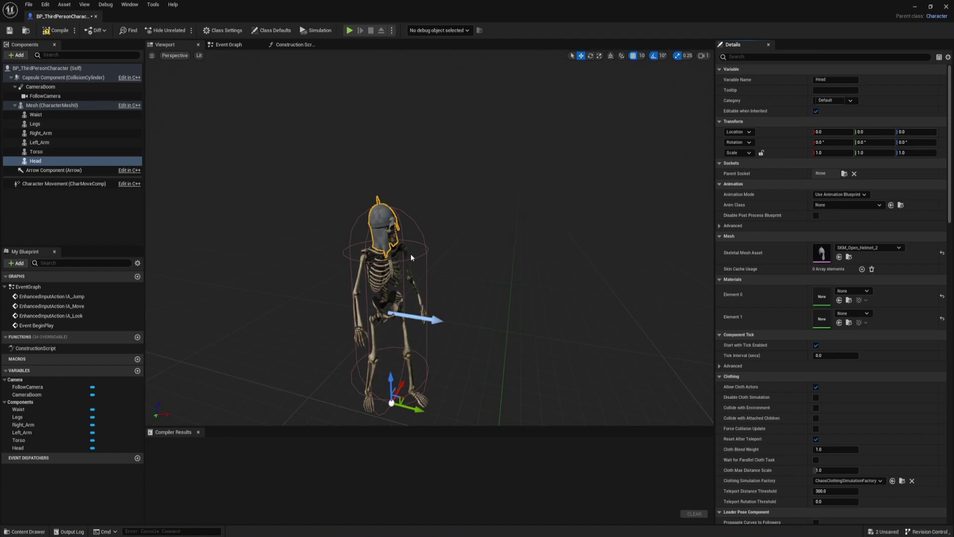
{"action": "right_click_drag", "start_coordinate": [400, 250], "coordinate": [434, 284]}
{"action": "key", "text": "f"}
{"action": "scroll", "coordinate": [434, 284], "scroll_direction": "up", "scroll_amount": 4}
{"action": "scroll", "coordinate": [434, 284], "scroll_direction": "down", "scroll_amount": 5}
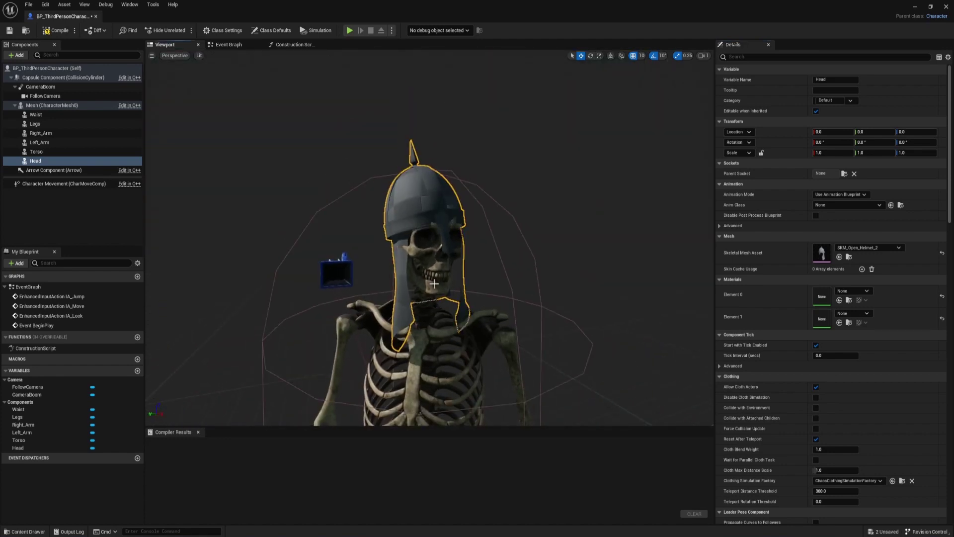
{"action": "scroll", "coordinate": [434, 284], "scroll_direction": "down", "scroll_amount": 3}
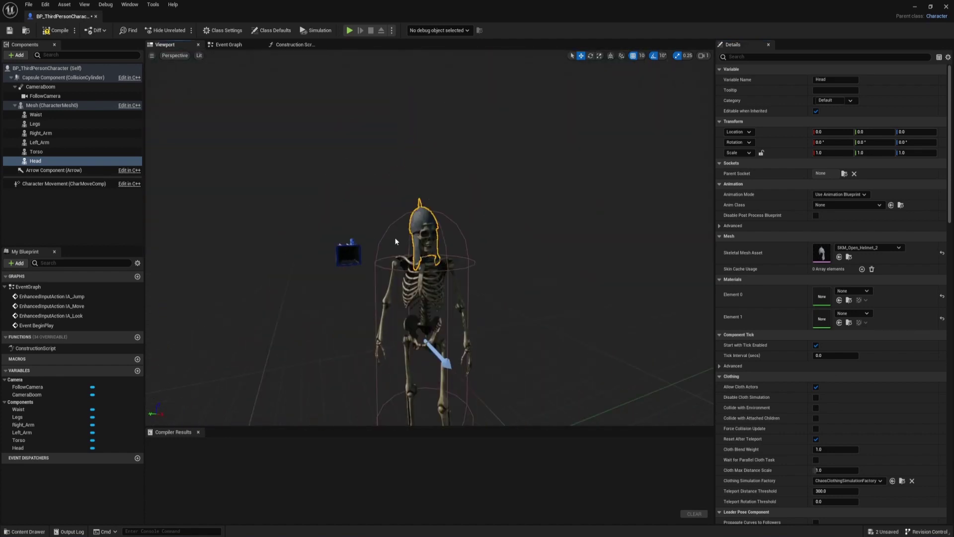
Assign SKM_Gorget_1 to the Torso component and reset its location and rotation to default.
{"action": "left_click", "coordinate": [36, 152]}
{"action": "left_click", "coordinate": [900, 247]}
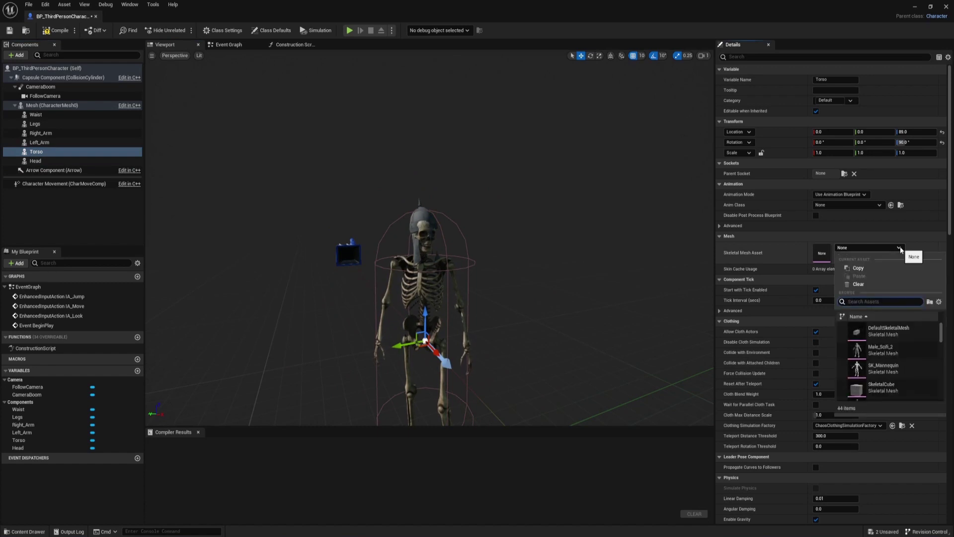
{"action": "left_click", "coordinate": [908, 354]}
{"action": "left_click", "coordinate": [942, 143]}
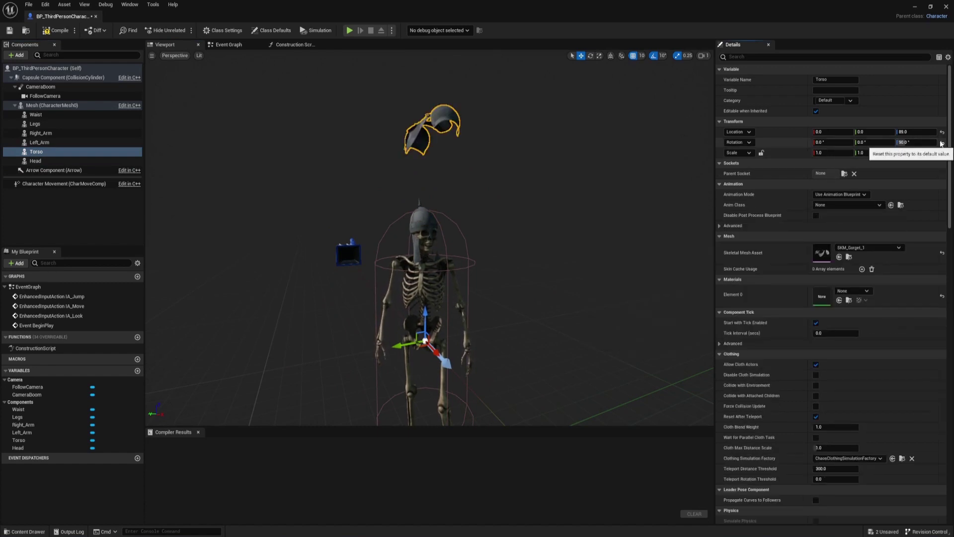
Assign SKM_Left_Arm_1 to the Left_Arm component and reset its rotation and location to default.
{"action": "left_click", "coordinate": [39, 142]}
{"action": "left_click", "coordinate": [862, 247]}
{"action": "type", "text": "left"}
{"action": "left_click", "coordinate": [893, 329]}
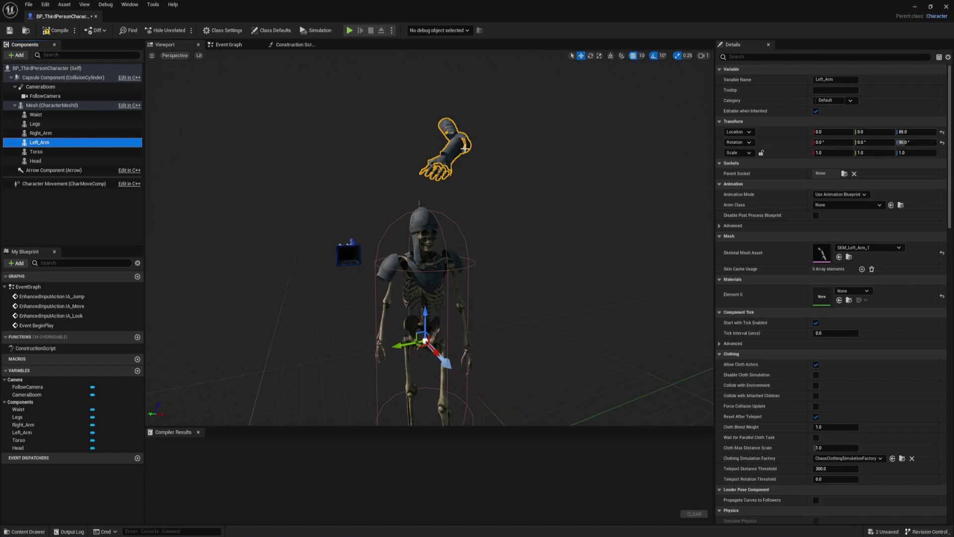
{"action": "left_click", "coordinate": [942, 142]}
{"action": "left_click", "coordinate": [942, 132]}
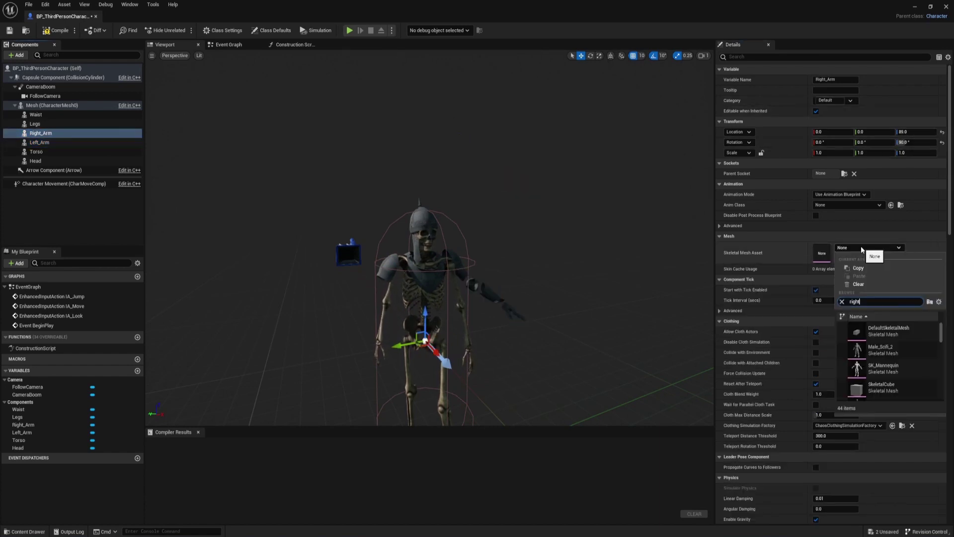
Assign a right arm armor mesh to the Right_Arm component and reset its rotation and location to default.
{"action": "left_click", "coordinate": [893, 331]}
{"action": "left_click", "coordinate": [942, 142]}
{"action": "left_click", "coordinate": [942, 132]}
Assign a leg armor mesh to the Legs component and reset its rotation and location to default.
{"action": "left_click", "coordinate": [35, 124]}
{"action": "left_click", "coordinate": [861, 247]}
{"action": "left_click", "coordinate": [890, 332]}
{"action": "left_click", "coordinate": [942, 143]}
{"action": "left_click", "coordinate": [942, 133]}
Assign SKM_Belt to the Waist component and reset its rotation and location to default.
{"action": "left_click", "coordinate": [36, 114]}
{"action": "left_click", "coordinate": [871, 248]}
{"action": "type", "text": "belt"}
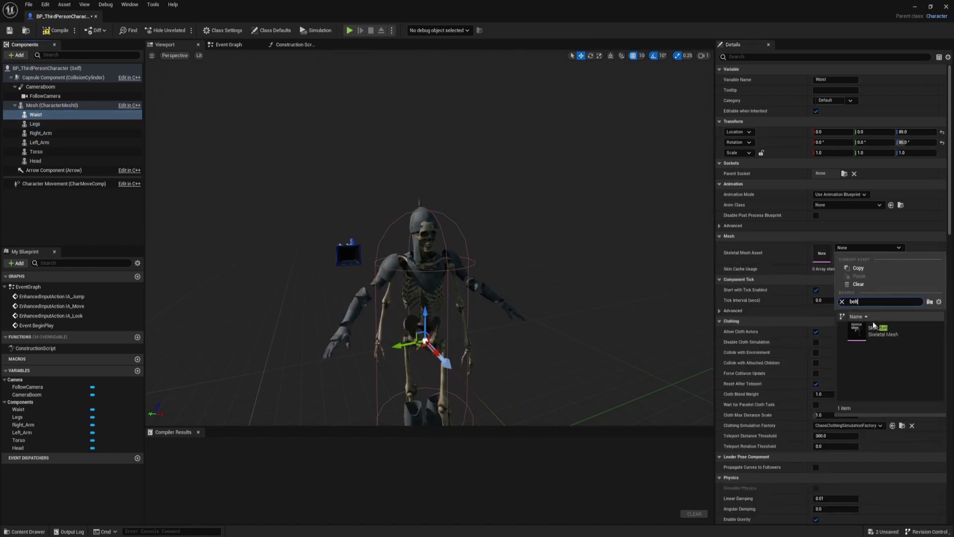
{"action": "left_click", "coordinate": [877, 328]}
{"action": "left_click", "coordinate": [942, 142]}
{"action": "left_click", "coordinate": [941, 132]}
{"action": "mouse_move", "coordinate": [526, 268]}
{"action": "right_mouse_down"}
{"action": "mouse_move", "coordinate": [477, 259]}
{"action": "mouse_move", "coordinate": [490, 245]}
{"action": "mouse_move", "coordinate": [520, 264]}
{"action": "right_mouse_up"}
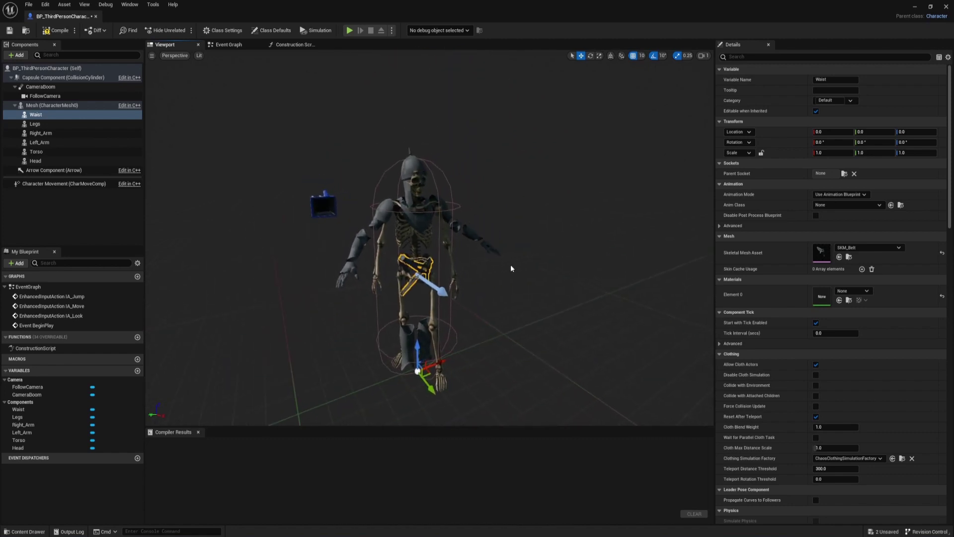
Add a Set Leader Pose Component node to the Construction Script, with Mesh feeding only its New Leader Bone Component input.
{"action": "left_click", "coordinate": [282, 45]}
{"action": "left_click_drag", "start_coordinate": [355, 200], "coordinate": [442, 170]}
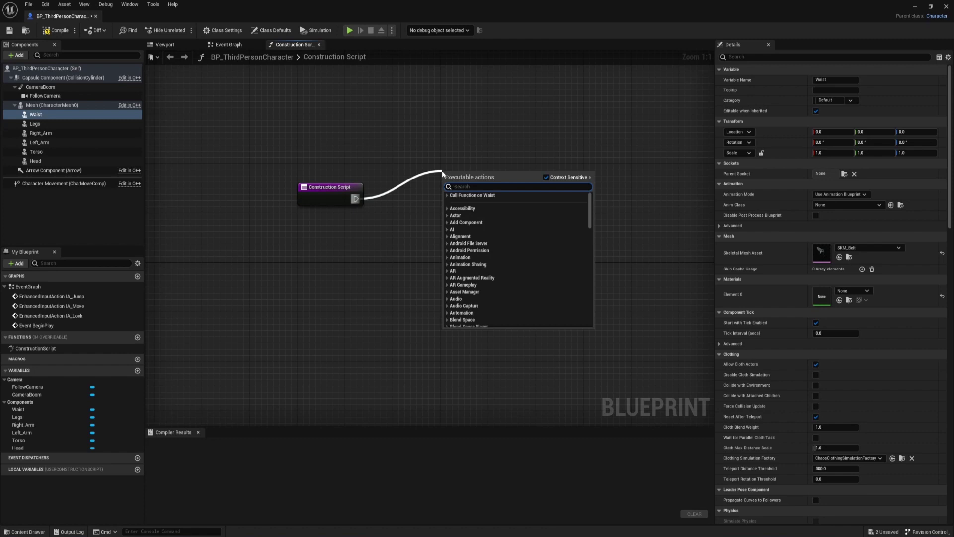
{"action": "type", "text": "set leader"}
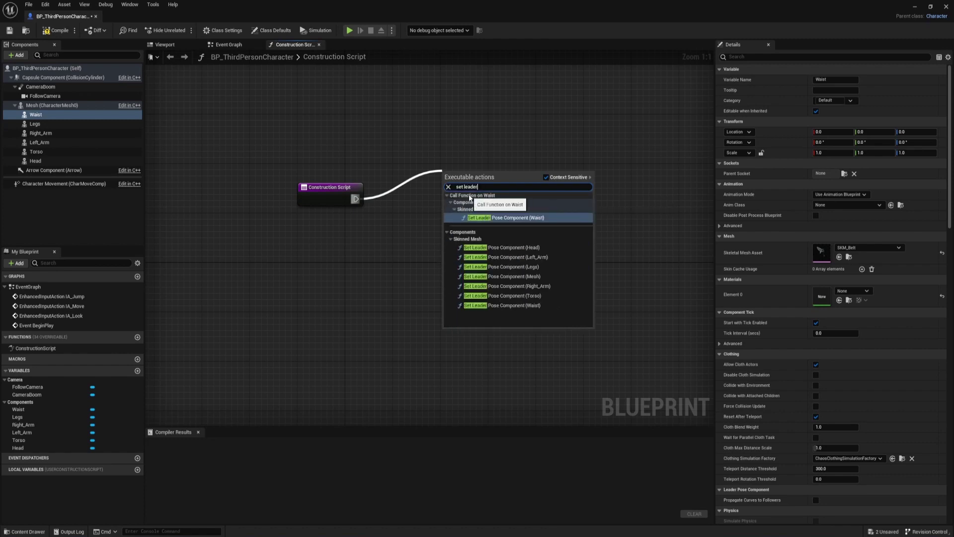
{"action": "left_click", "coordinate": [546, 277]}
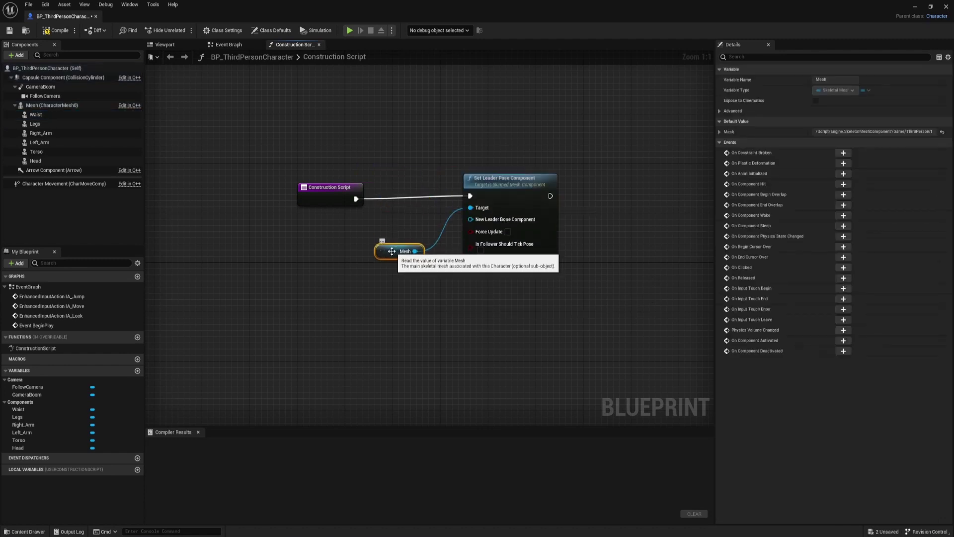
{"action": "left_click_drag", "start_coordinate": [392, 258], "coordinate": [435, 273]}
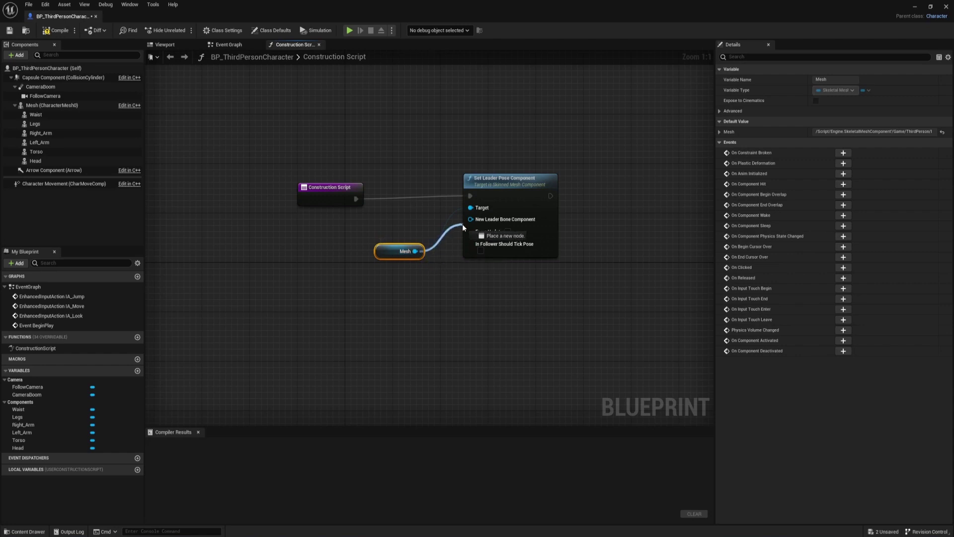
{"action": "left_click_drag", "start_coordinate": [464, 226], "coordinate": [469, 220]}
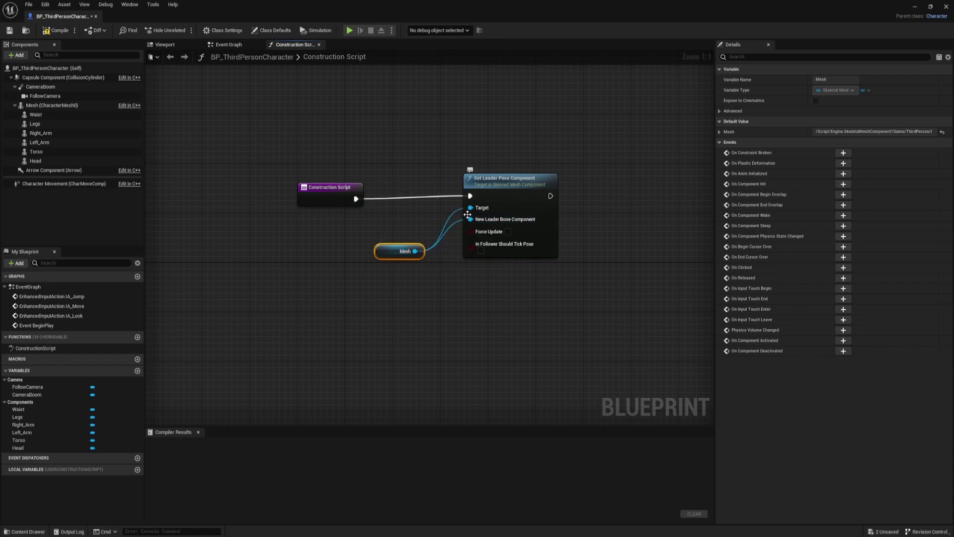
{"action": "left_click", "coordinate": [470, 208], "text": "alt"}
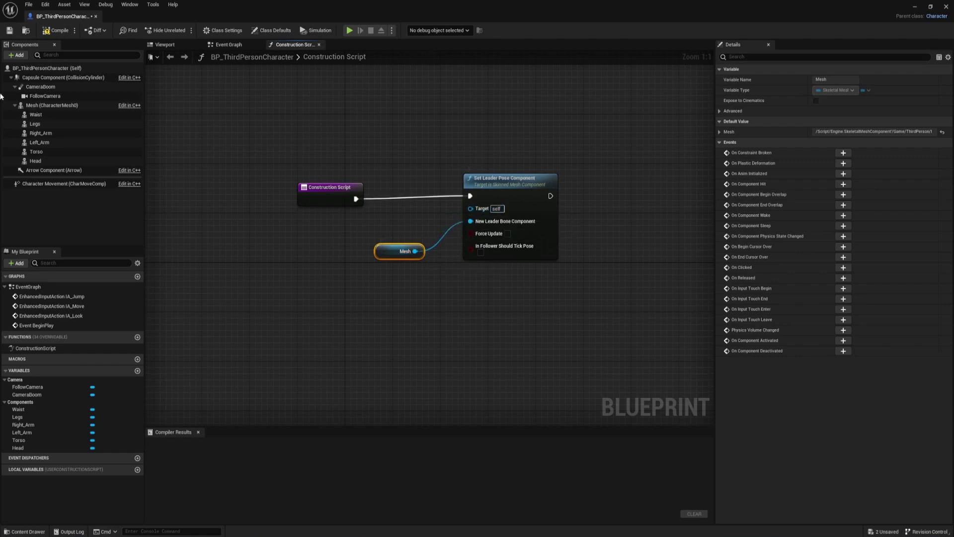
Add references to the Waist, Legs, Right_Arm, Left_Arm, Torso and Head components and connect all six to the node's Target.
{"action": "left_click", "coordinate": [33, 115]}
{"action": "left_click", "coordinate": [36, 160], "text": "shift"}
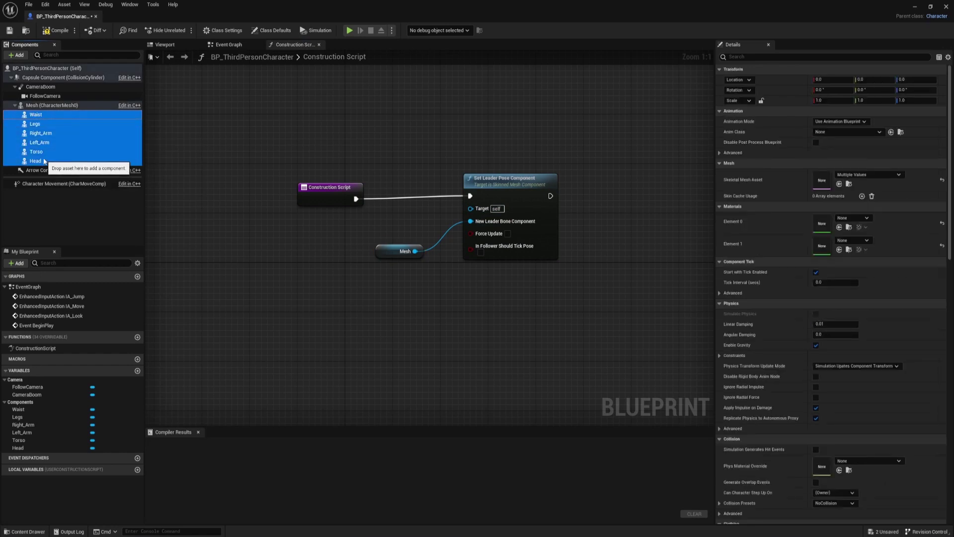
{"action": "left_click_drag", "start_coordinate": [35, 161], "coordinate": [470, 208]}
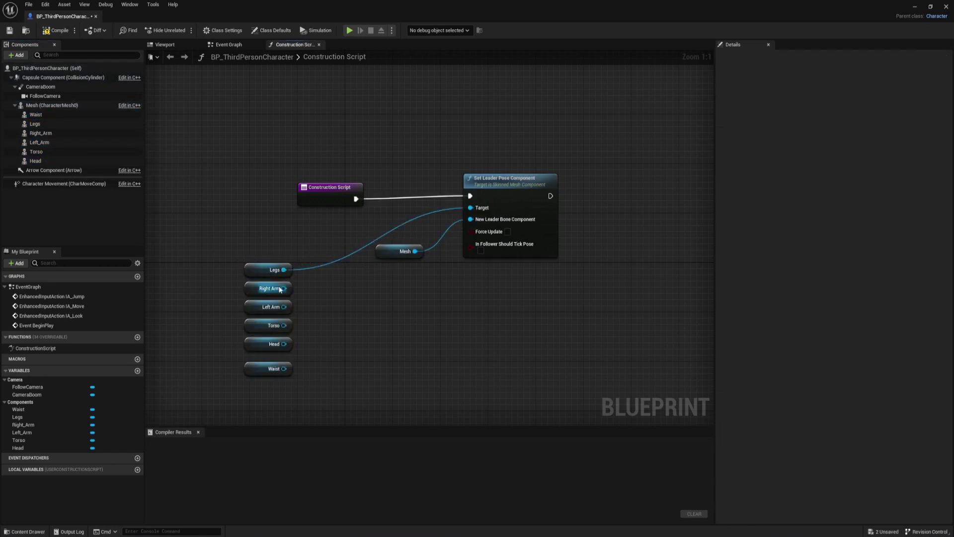
{"action": "left_click_drag", "start_coordinate": [283, 288], "coordinate": [453, 224]}
{"action": "left_click_drag", "start_coordinate": [284, 325], "coordinate": [471, 208]}
{"action": "left_click_drag", "start_coordinate": [283, 344], "coordinate": [470, 208]}
{"action": "left_click_drag", "start_coordinate": [284, 368], "coordinate": [470, 207]}
Rearrange the component and Mesh reference nodes, then compile the character blueprint and close it.
{"action": "left_click_drag", "start_coordinate": [262, 262], "coordinate": [260, 383]}
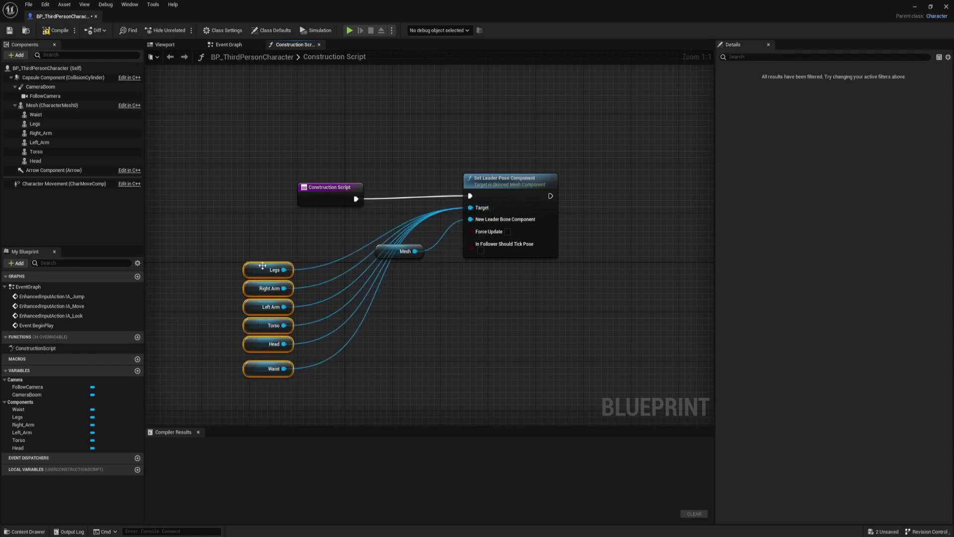
{"action": "left_click_drag", "start_coordinate": [305, 269], "coordinate": [305, 232]}
{"action": "left_click_drag", "start_coordinate": [391, 256], "coordinate": [391, 307]}
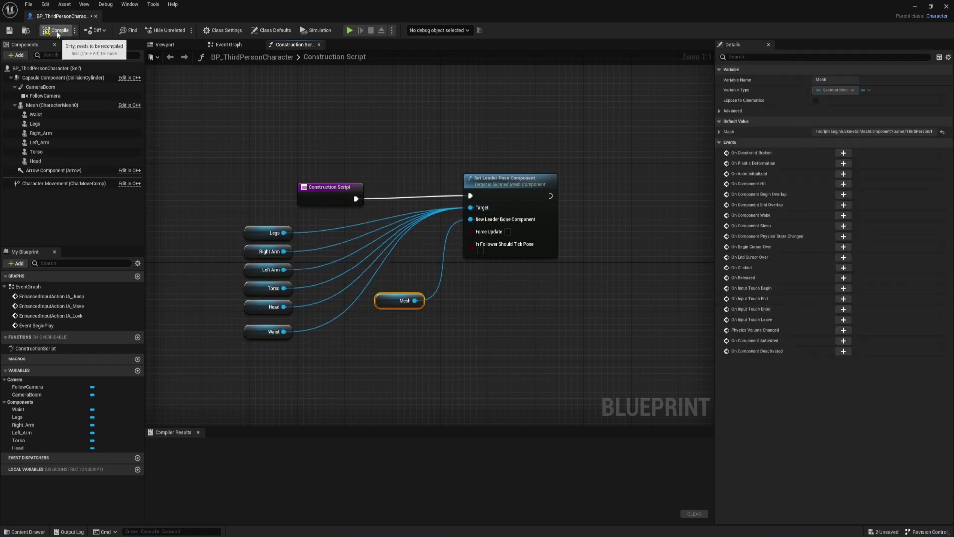
{"action": "left_click", "coordinate": [56, 30]}
{"action": "left_click", "coordinate": [95, 16]}
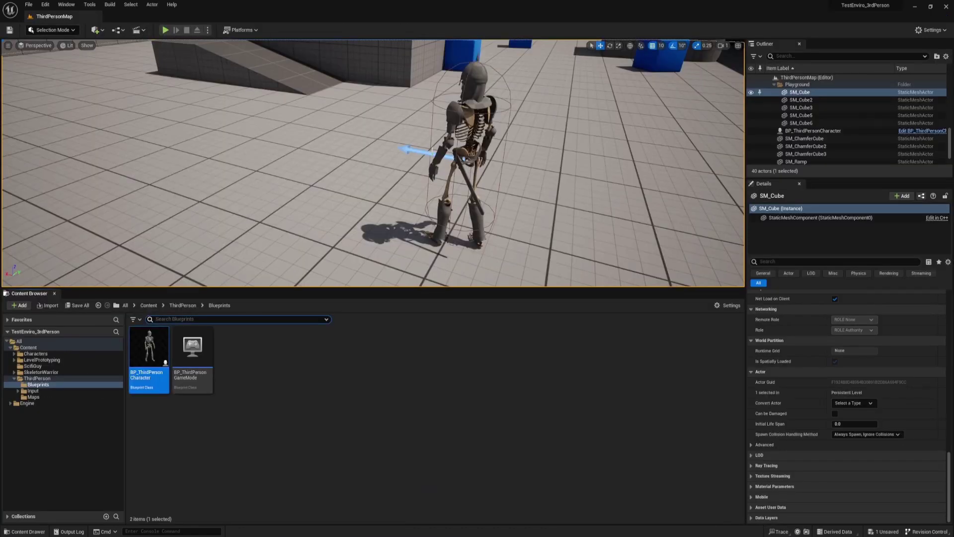
Play-test the level by running the armored skeleton around to check that the armor follows the body's animation, and stop the session.
{"action": "left_click", "coordinate": [165, 30]}
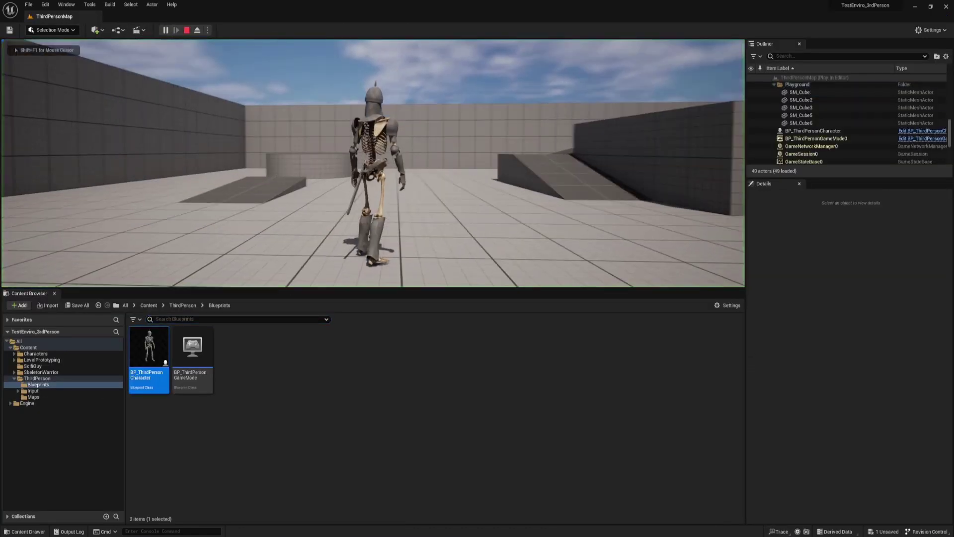
{"action": "key", "text": "a"}
{"action": "key", "text": "s"}
{"action": "key", "text": "d"}
{"action": "key", "text": "s"}
{"action": "key", "text": "w"}
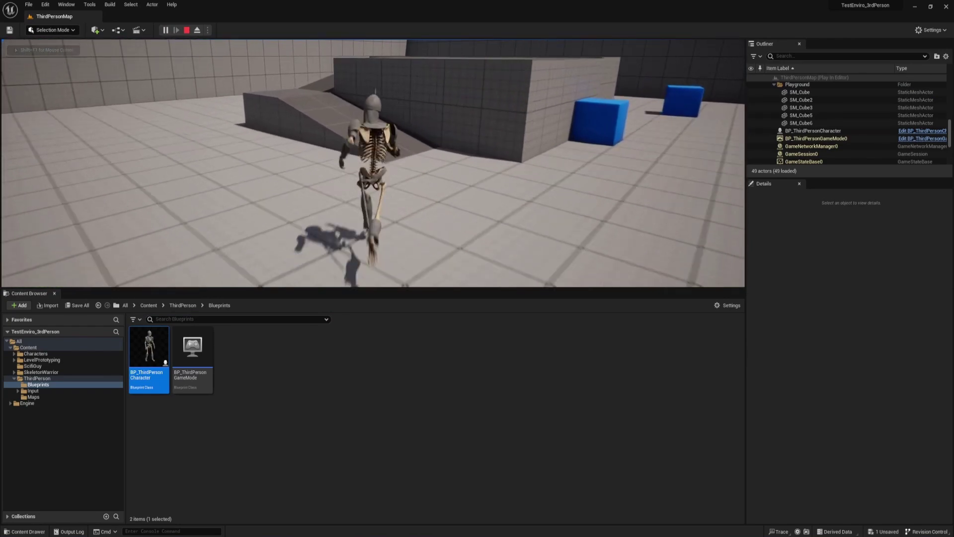
{"action": "key", "text": "d"}
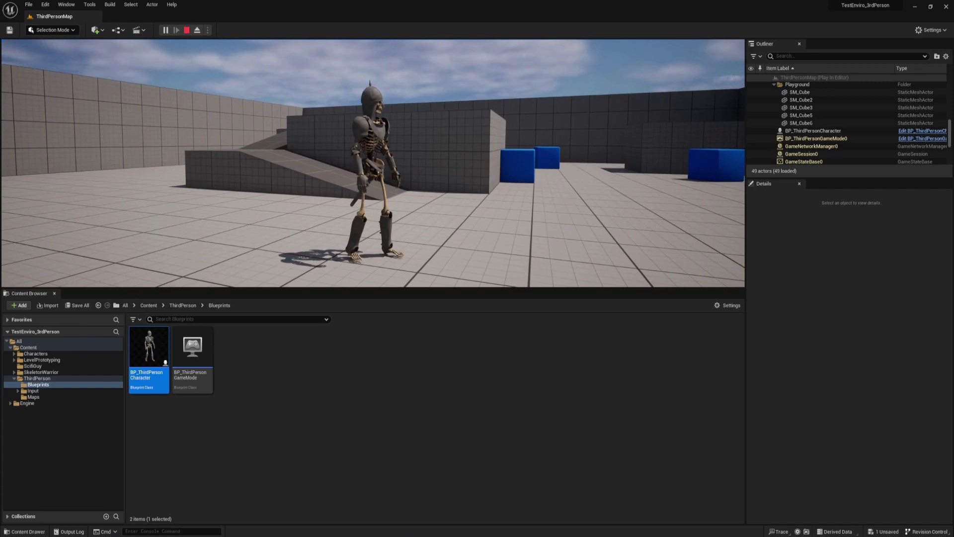
{"action": "key", "text": "s"}
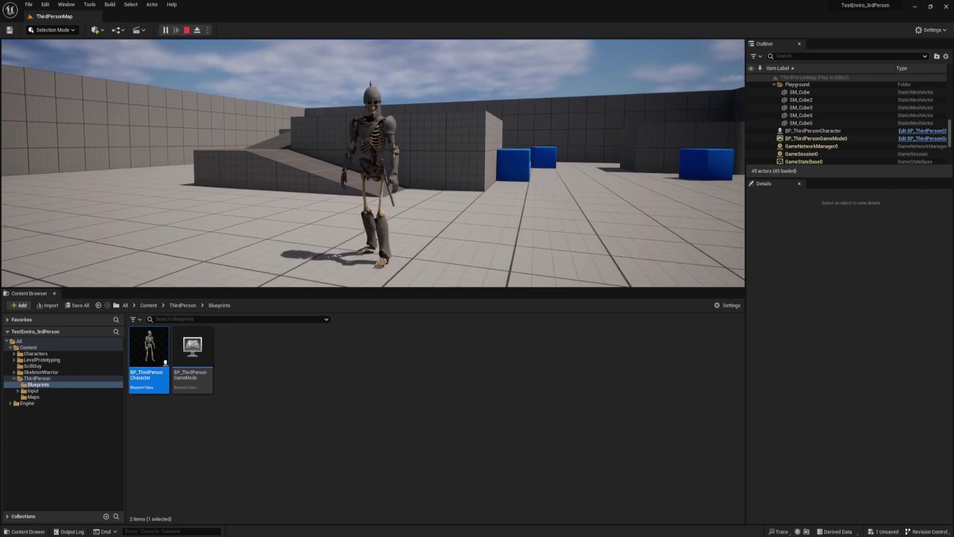
{"action": "key", "text": "a"}
{"action": "key", "text": "d"}
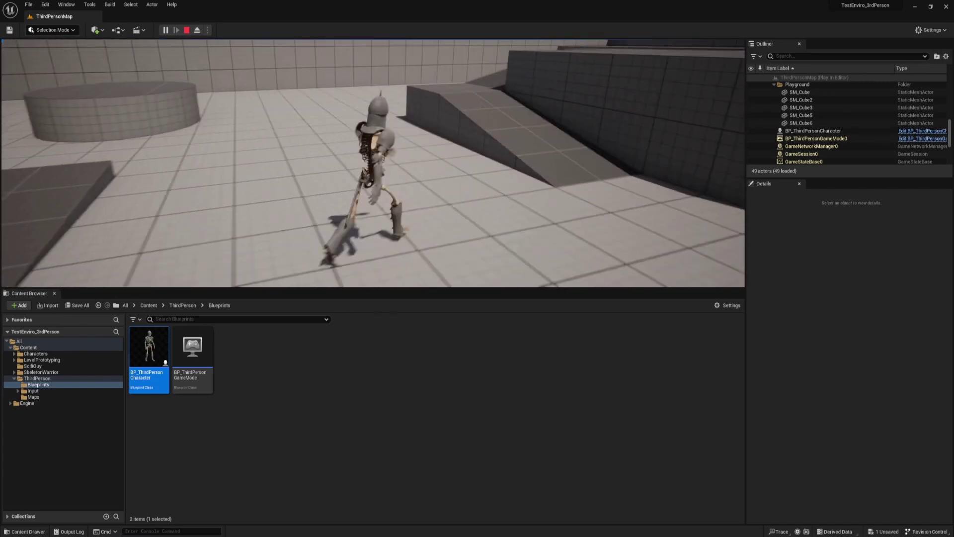
{"action": "key", "text": "s"}
{"action": "key", "text": "Escape"}
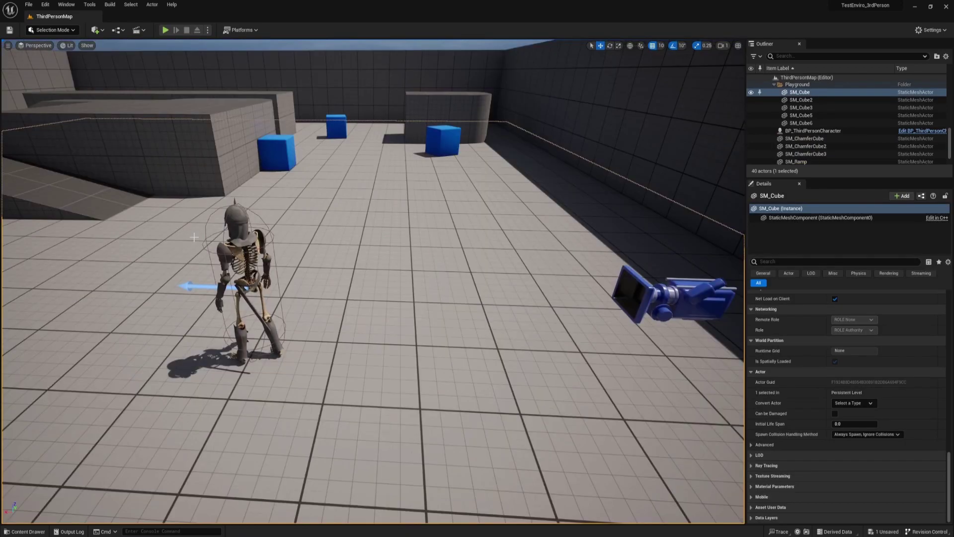
On the character placed in the level, replace the Head component's skeletal mesh with a knight helmet.
{"action": "left_click", "coordinate": [261, 276]}
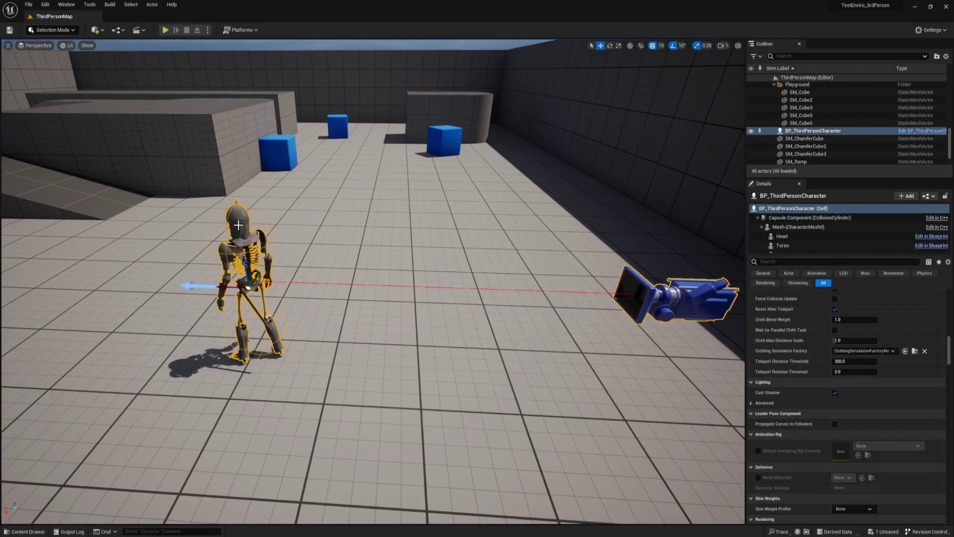
{"action": "scroll", "coordinate": [284, 275], "scroll_direction": "down", "scroll_amount": 5}
{"action": "key", "text": "f"}
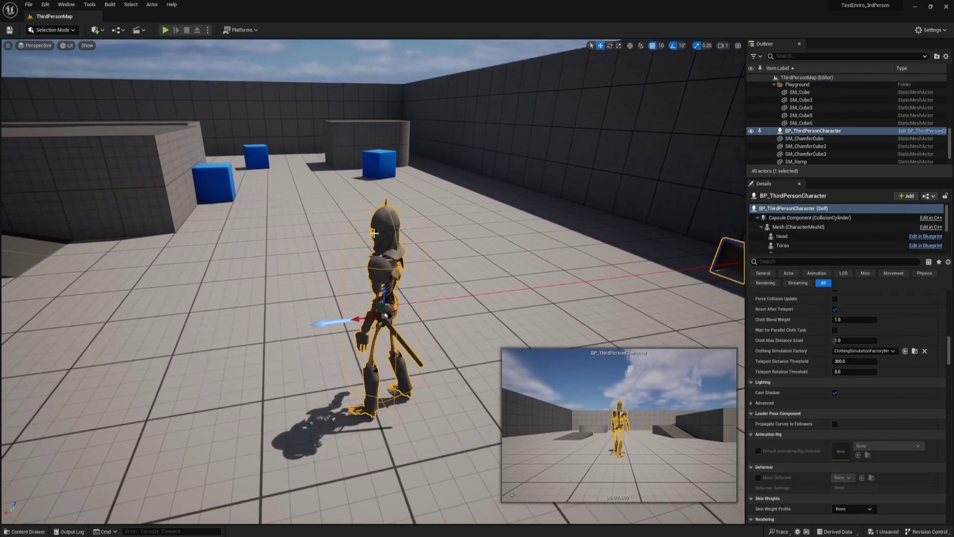
{"action": "left_click_drag", "start_coordinate": [849, 254], "coordinate": [849, 316]}
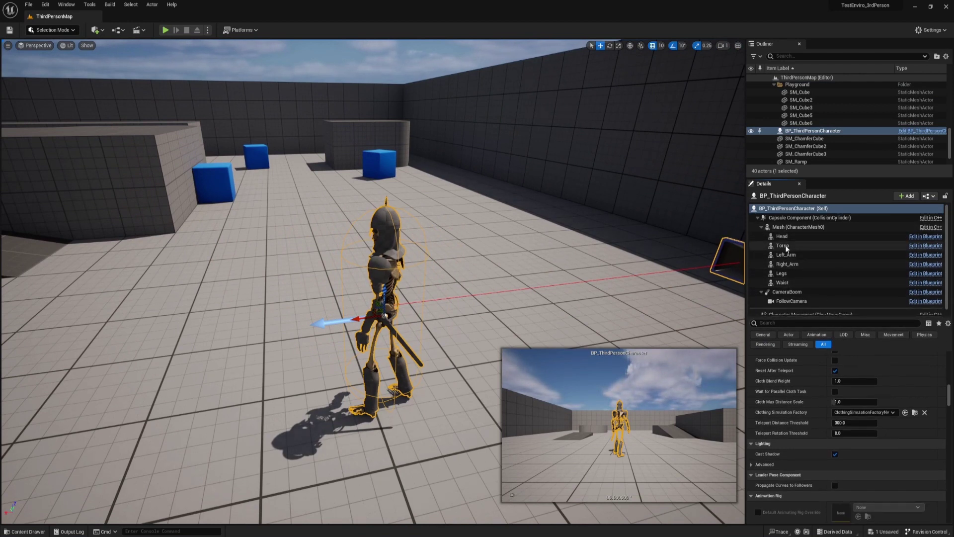
{"action": "left_click", "coordinate": [783, 236]}
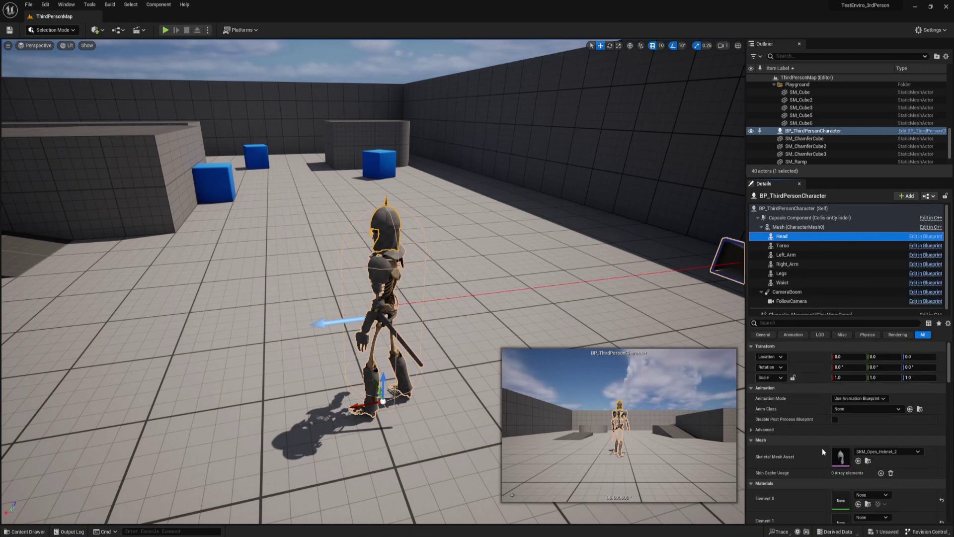
{"action": "left_click", "coordinate": [896, 451]}
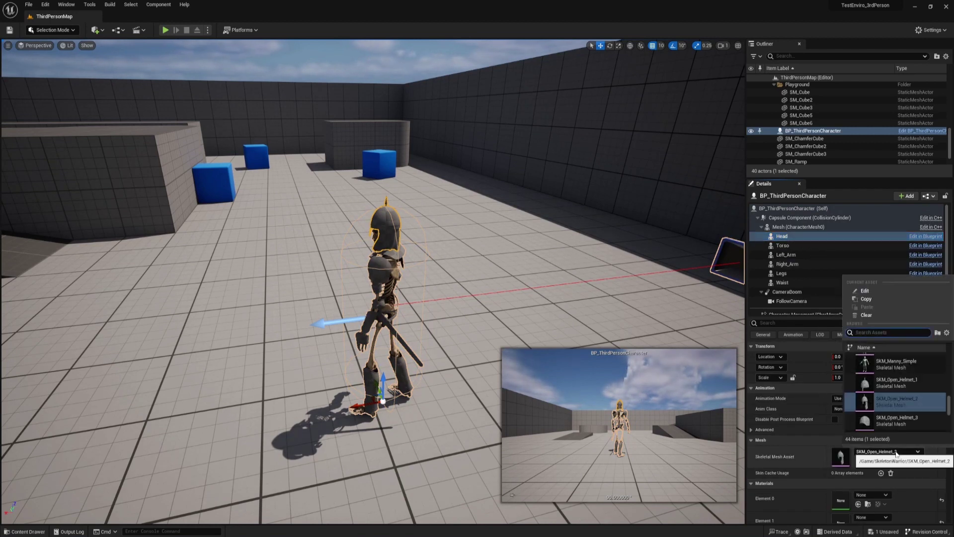
{"action": "type", "text": "helmet"}
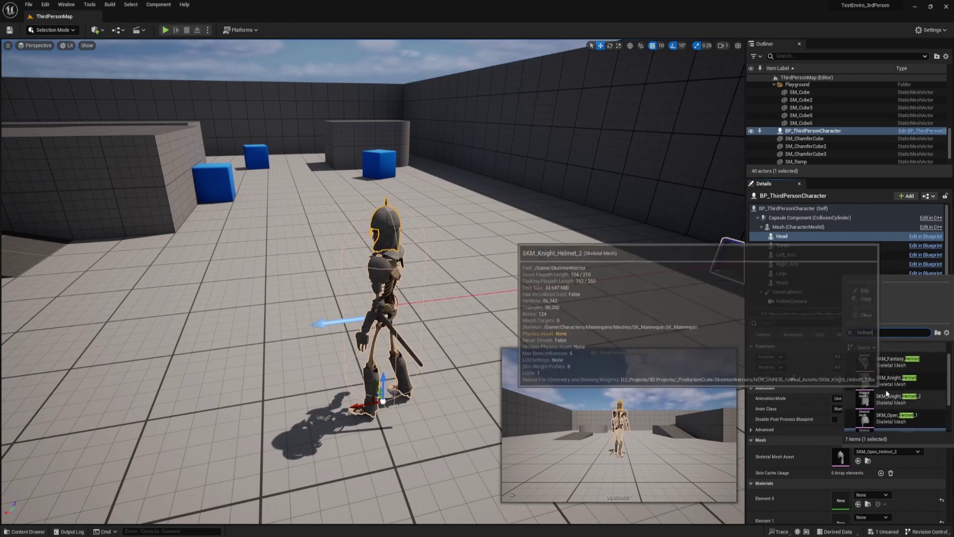
{"action": "left_click", "coordinate": [885, 385]}
{"action": "right_click_drag", "start_coordinate": [378, 276], "coordinate": [432, 276]}
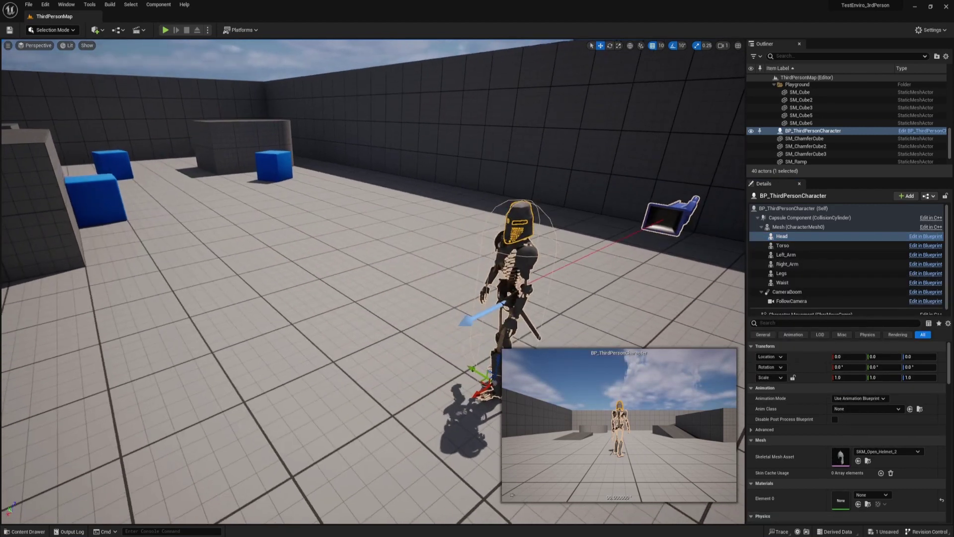
Replace the placed character's Torso component mesh with a breastplate, searching the assets for "breast".
{"action": "left_click", "coordinate": [786, 247]}
{"action": "left_click", "coordinate": [883, 453]}
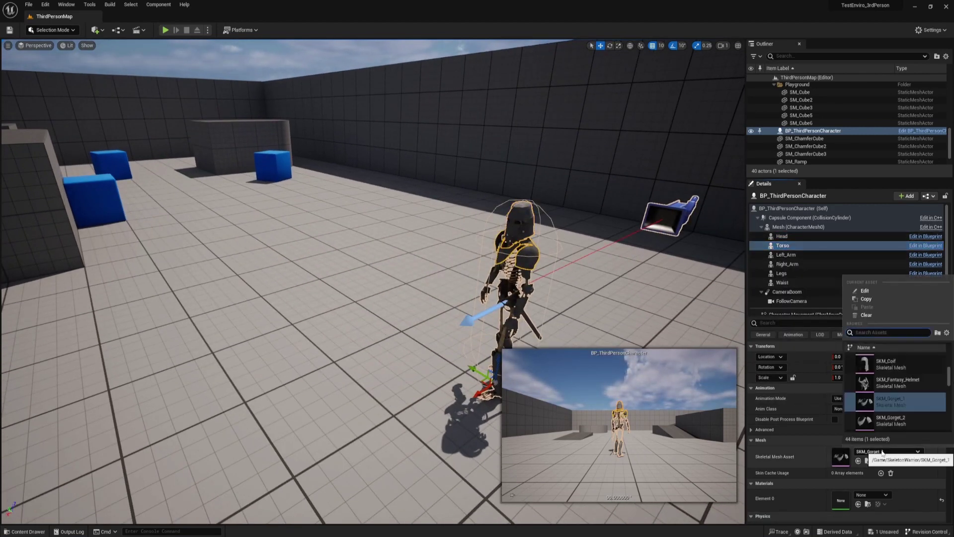
{"action": "type", "text": "breast"}
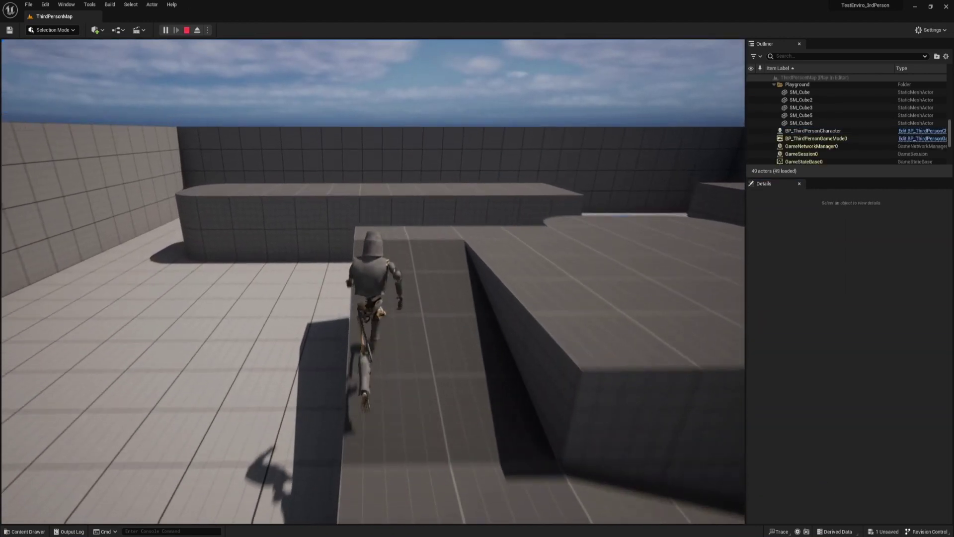
Play-test the new helmet and breastplate by running and jumping the character around the ramps and platforms.
{"action": "key", "text": "w"}
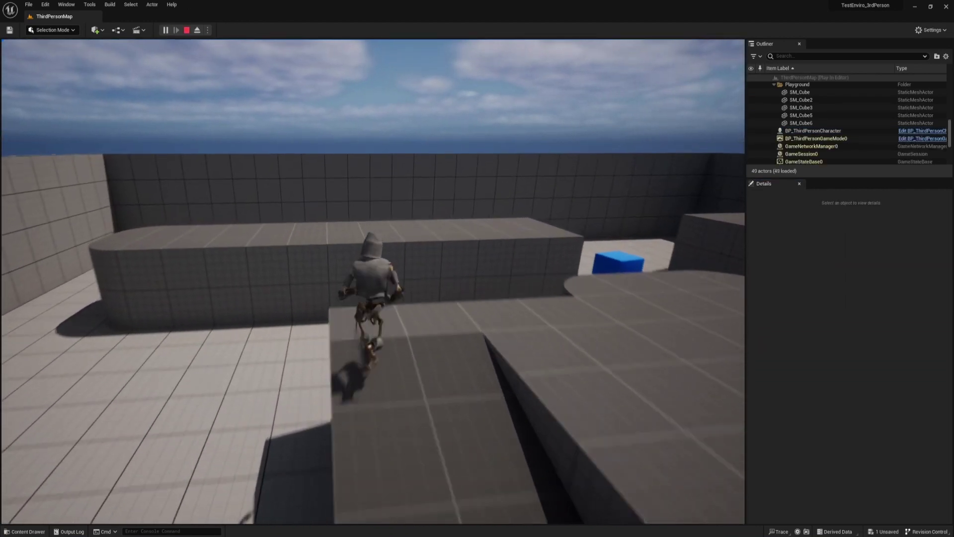
{"action": "key", "text": "d"}
{"action": "key", "text": "space"}
{"action": "key", "text": "w"}
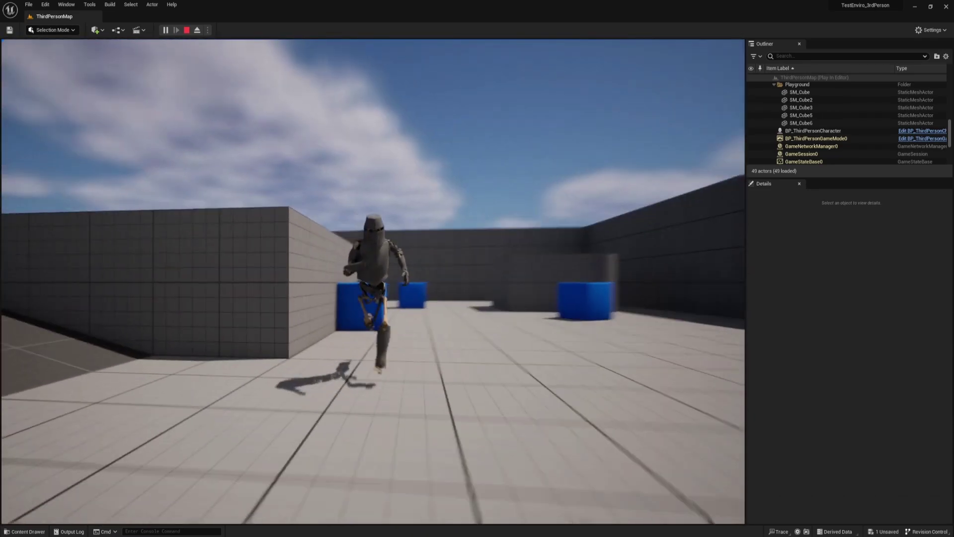
{"action": "key", "text": "s"}
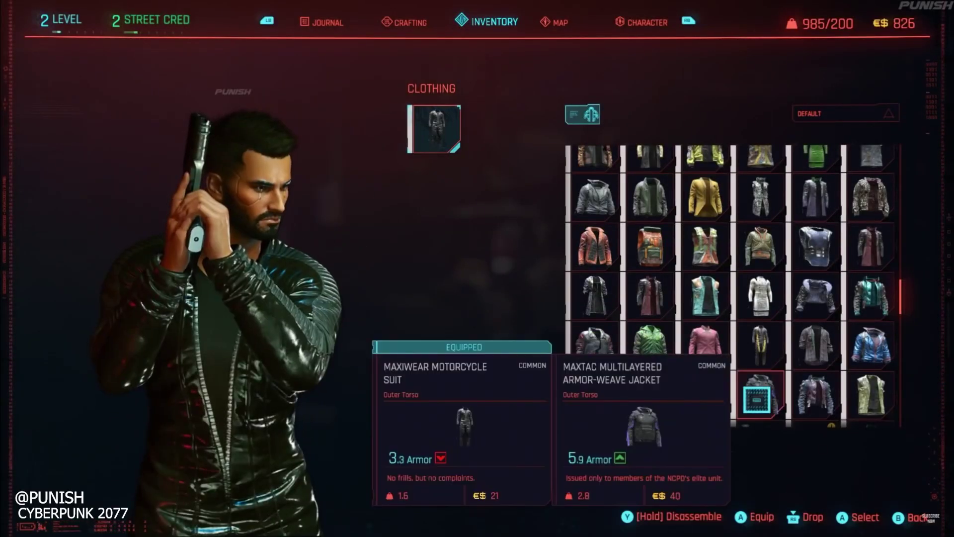
{"action": "left_click", "coordinate": [757, 399]}
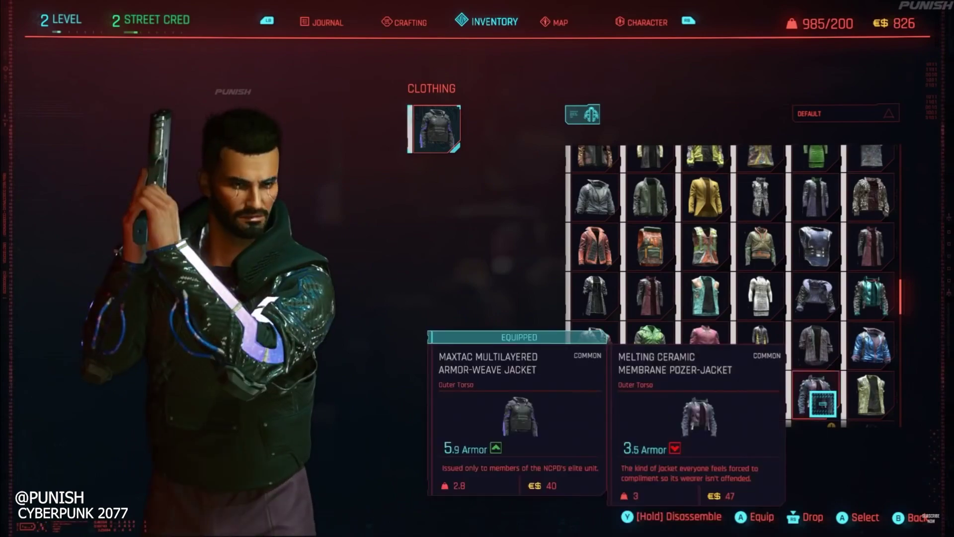
{"action": "left_click", "coordinate": [823, 404]}
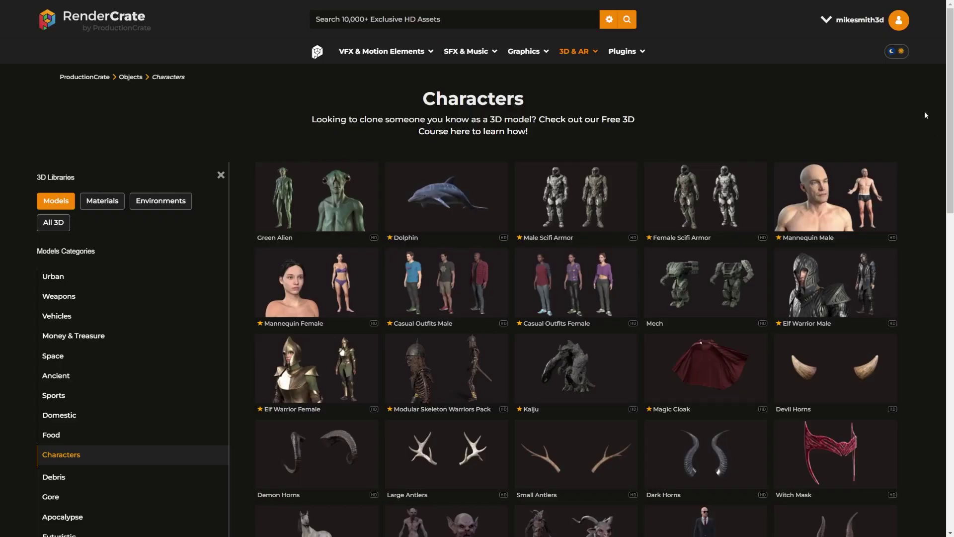
Browse RenderCrate's Characters models and open the Modular Skeleton Warriors Pack.
{"action": "scroll", "coordinate": [925, 116], "scroll_direction": "down", "scroll_amount": 3}
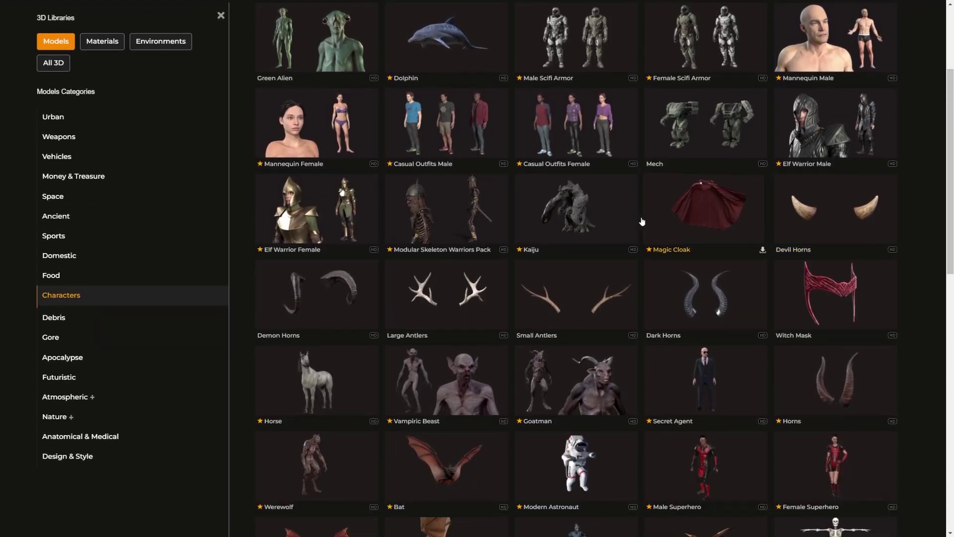
{"action": "left_click", "coordinate": [465, 213]}
{"action": "left_click", "coordinate": [450, 369]}
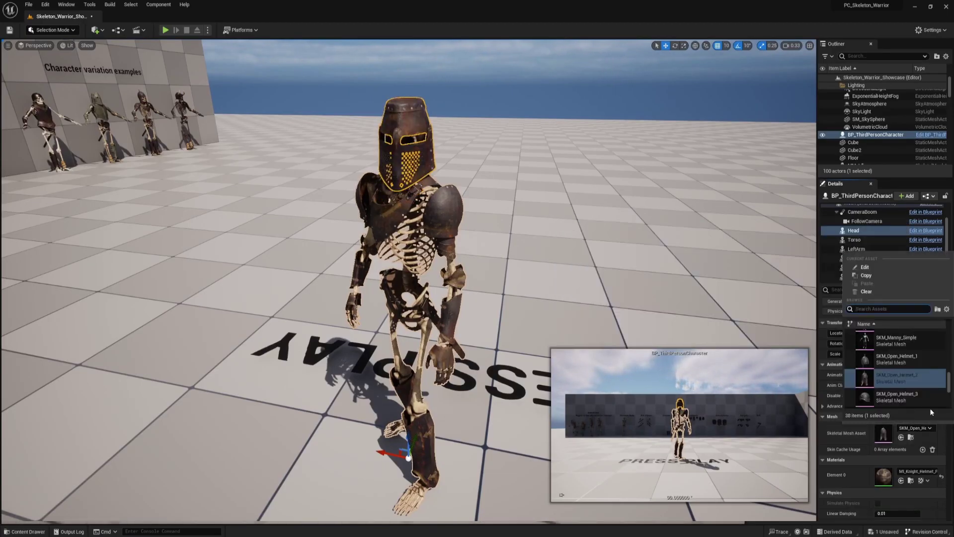
Switch to the PC_Skeleton_Warrior project in Unreal Editor and replace the showcase character's Torso mesh with a breastplate.
{"action": "left_click", "coordinate": [864, 240]}
{"action": "left_click", "coordinate": [916, 428]}
{"action": "scroll", "coordinate": [920, 369], "scroll_direction": "up", "scroll_amount": 5}
{"action": "left_click", "coordinate": [916, 357]}
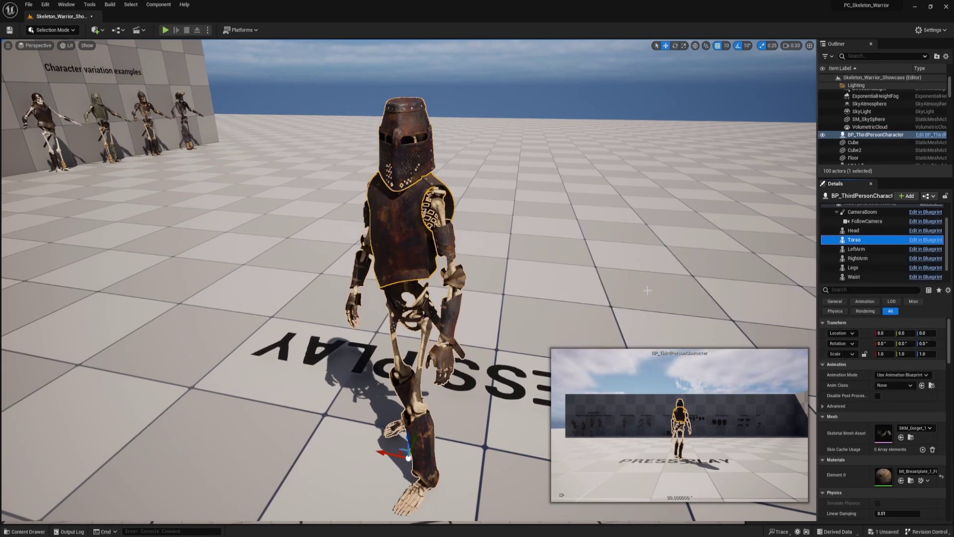
Change the showcase character's breastplate material to the green painted variation, then select the Head component.
{"action": "left_click", "coordinate": [917, 471]}
{"action": "left_click", "coordinate": [916, 386]}
{"action": "left_click", "coordinate": [930, 428]}
{"action": "left_click", "coordinate": [920, 400]}
{"action": "left_click", "coordinate": [863, 231]}
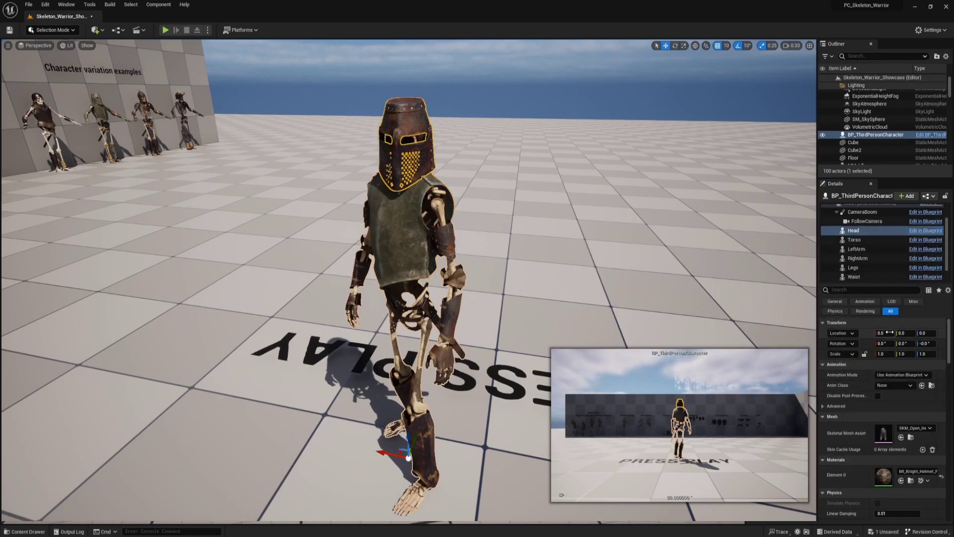
Review the Modular Skeleton Warriors product page, then walk the character past the armor and texture variation displays in the showcase level.
{"action": "key", "text": "alt+p"}
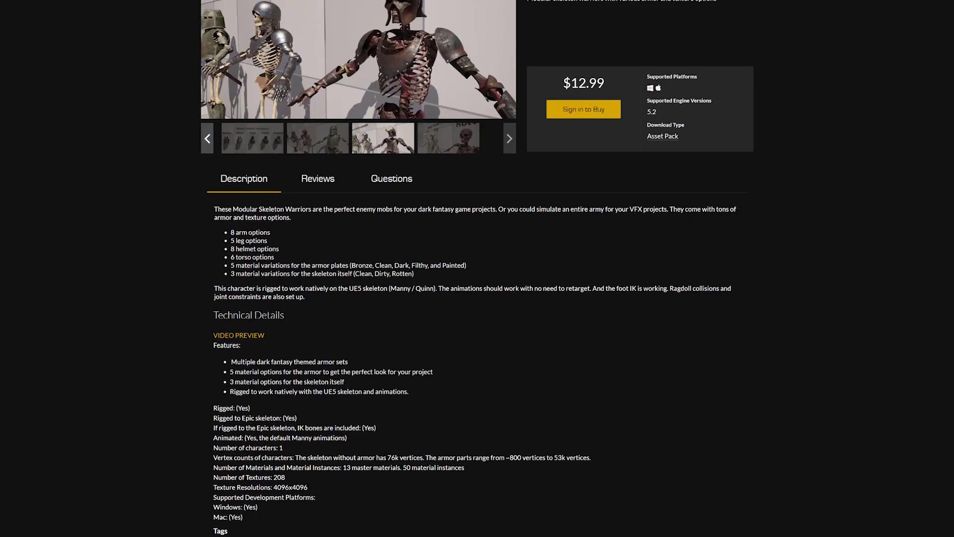
{"action": "scroll", "coordinate": [477, 268], "scroll_direction": "up", "scroll_amount": 3}
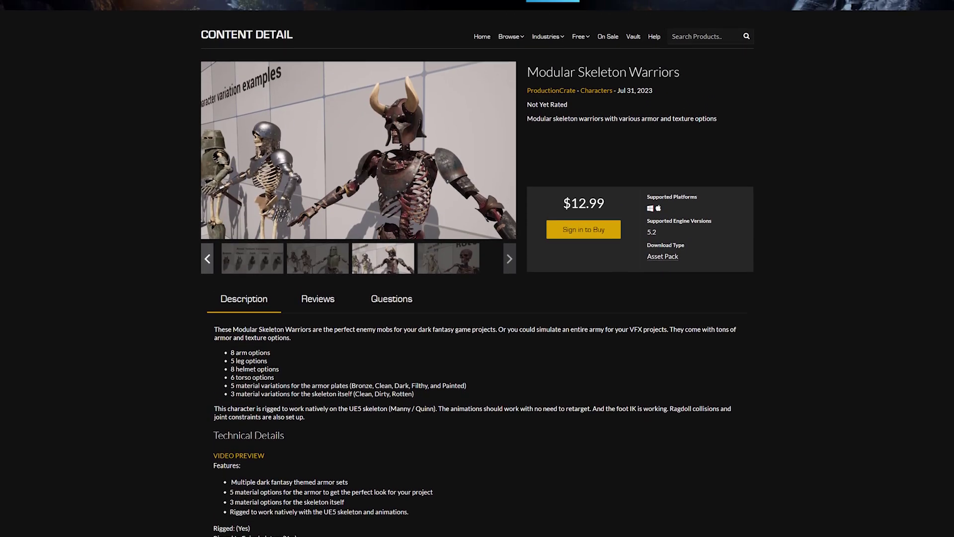
{"action": "scroll", "coordinate": [477, 268], "scroll_direction": "up", "scroll_amount": 2}
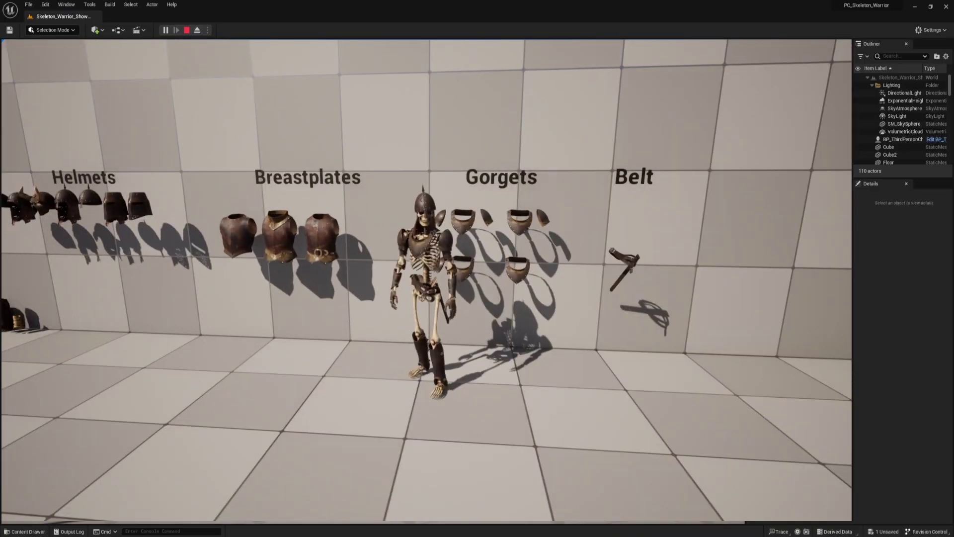
{"action": "key", "text": "d"}
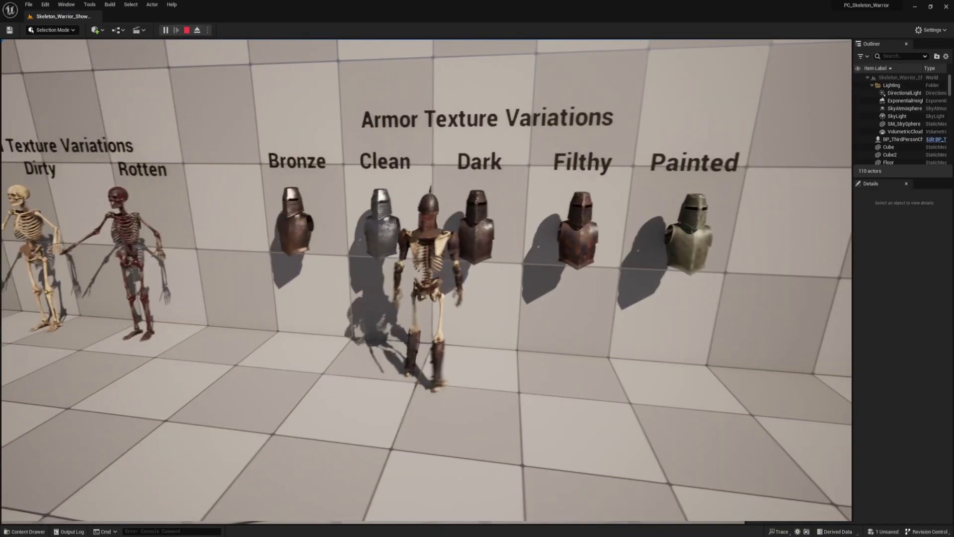